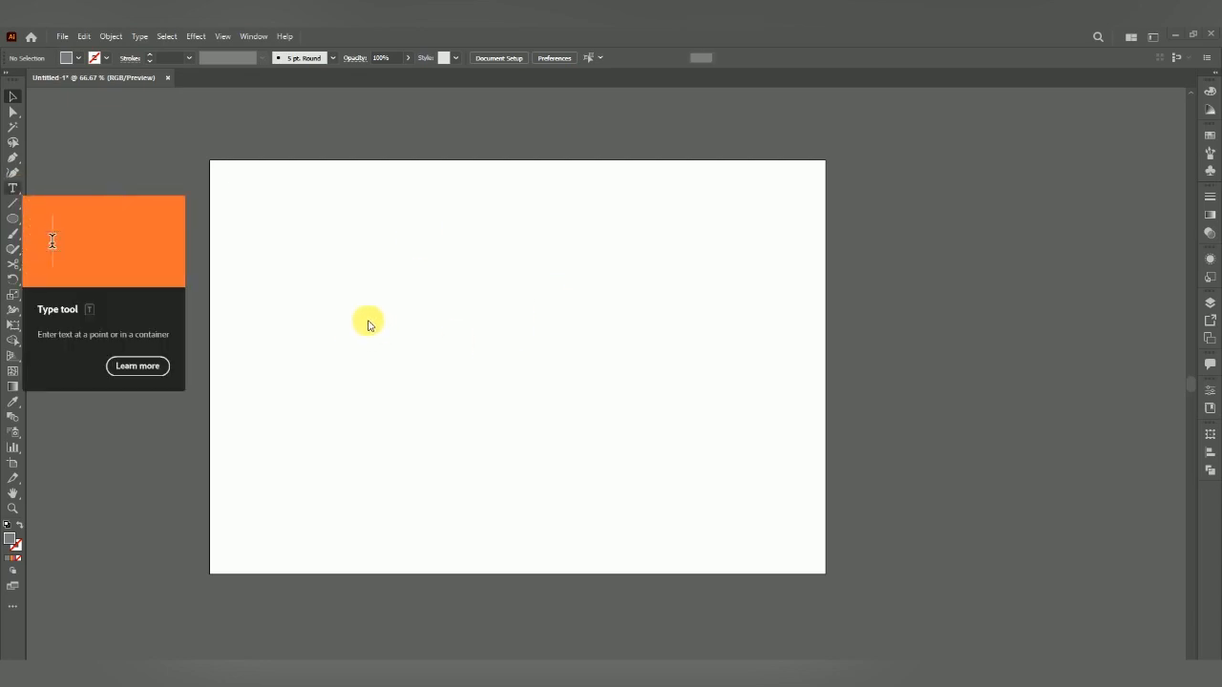
- Add a line of point text on the artboard reading "Solution Zone By" followed by the channel owner's first name
left_click(14, 188)
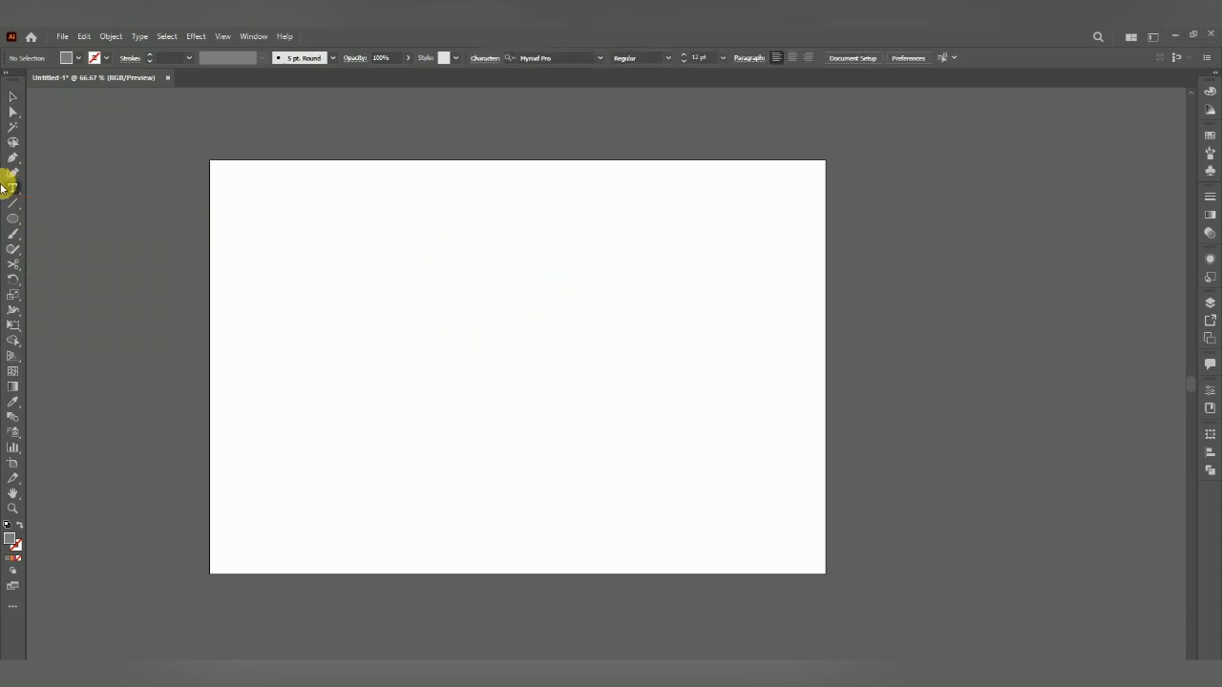
left_click(364, 333)
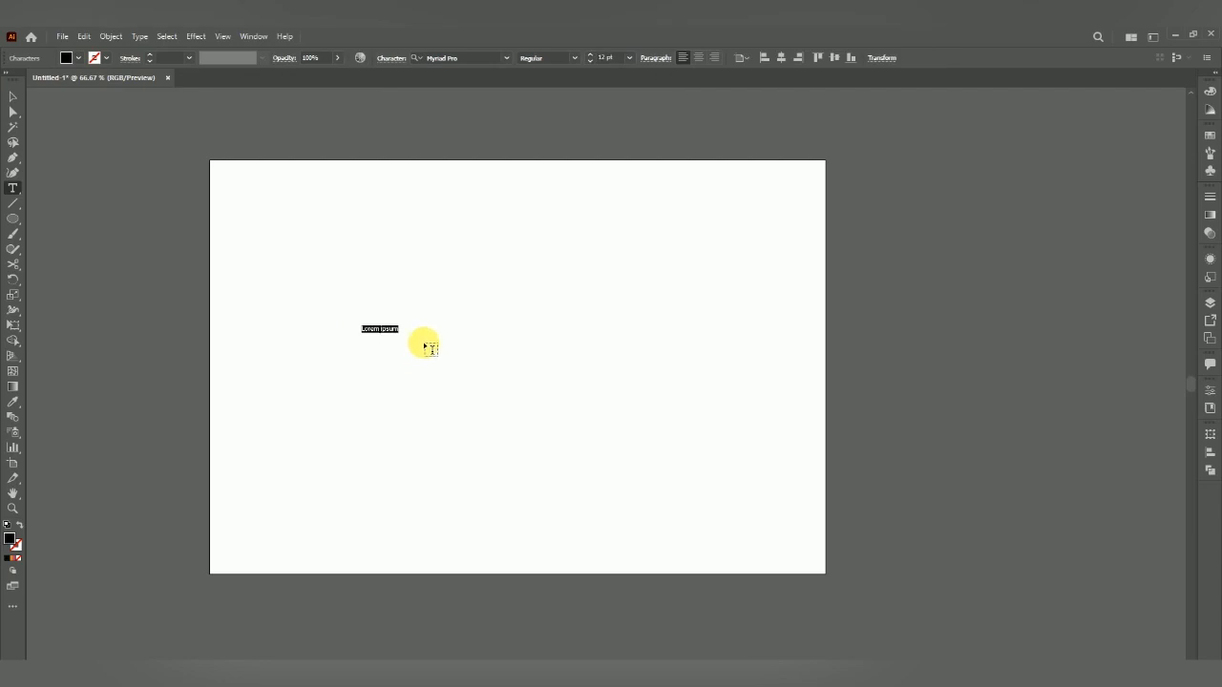
scroll(387, 350, "up", 1)
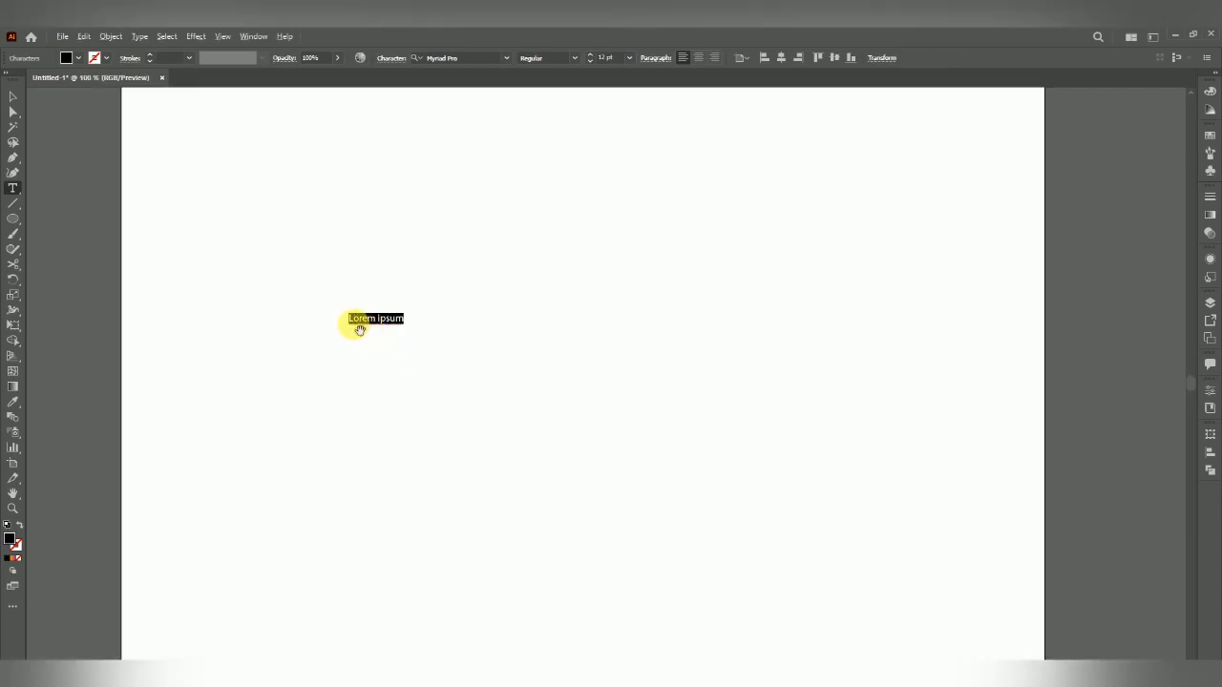
scroll(362, 326, "down", 1)
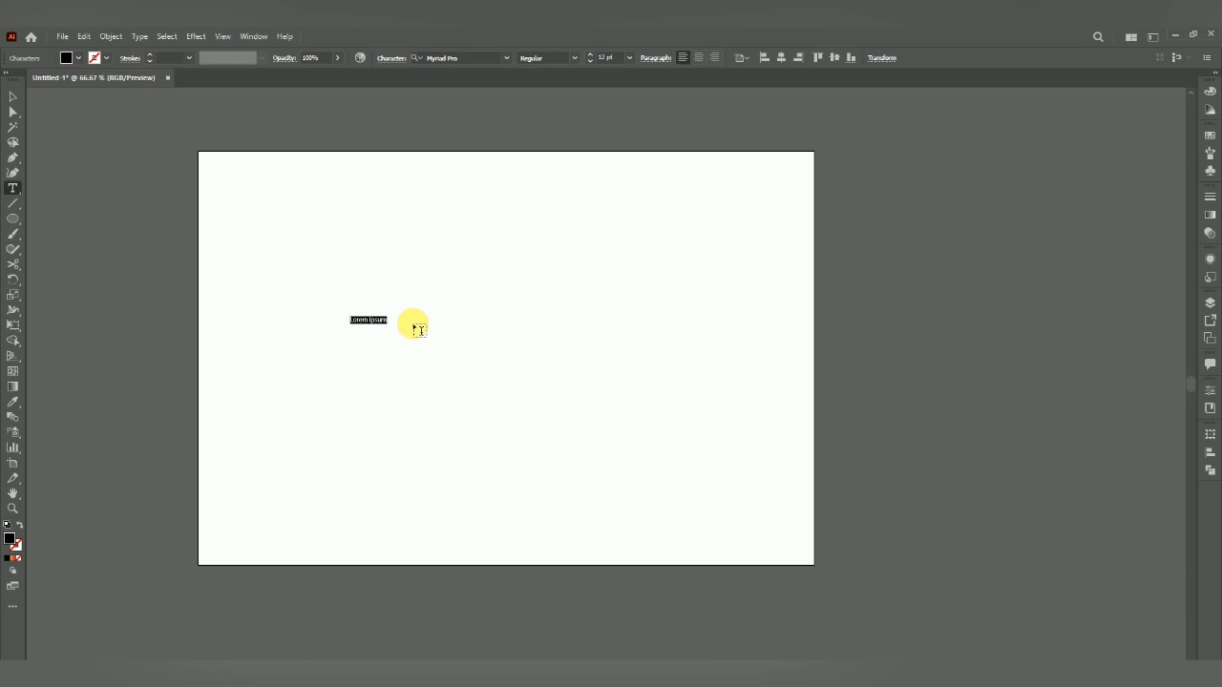
type("sd")
type("lution Zo")
type("ne By")
type(" Atif")
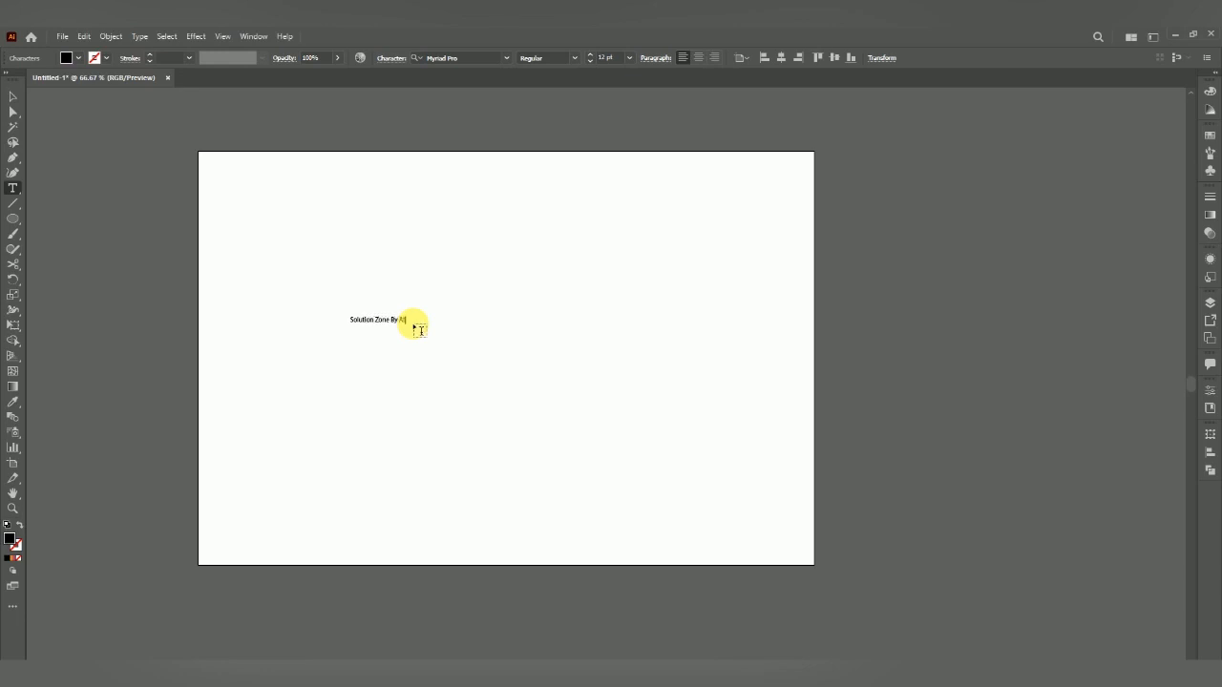
left_click(10, 96)
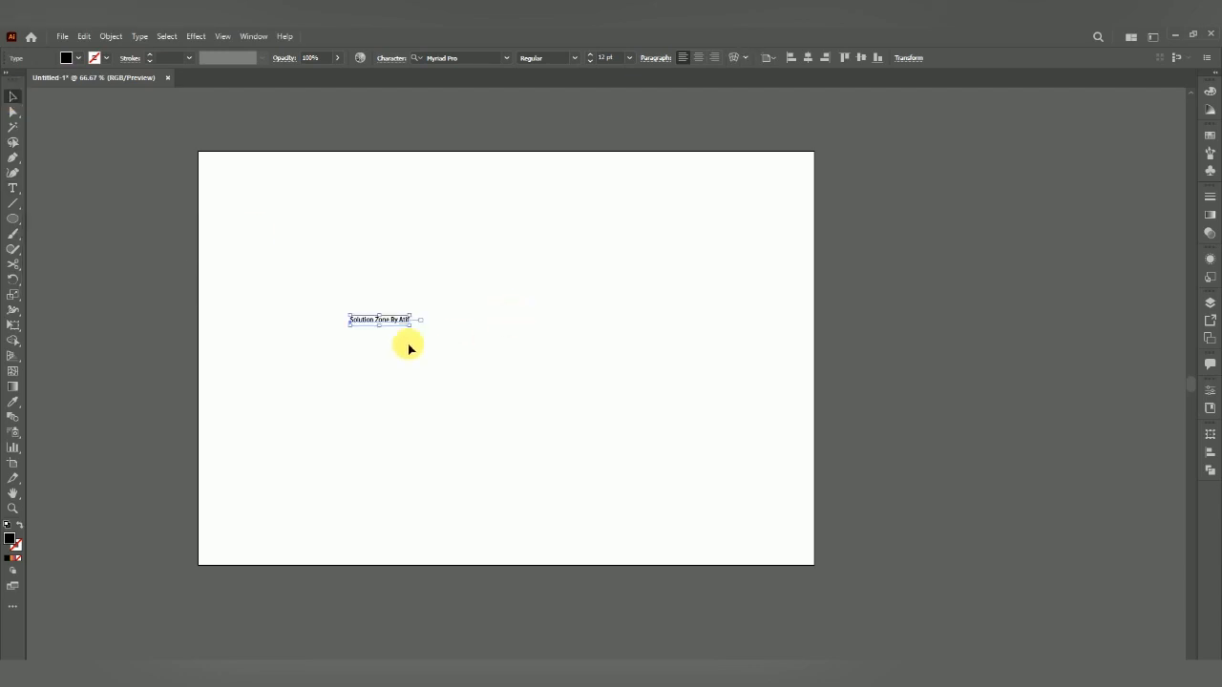
- Browse the font list with previews and set the text's font to Berlin Sans FB Demi Bold
left_click(507, 59)
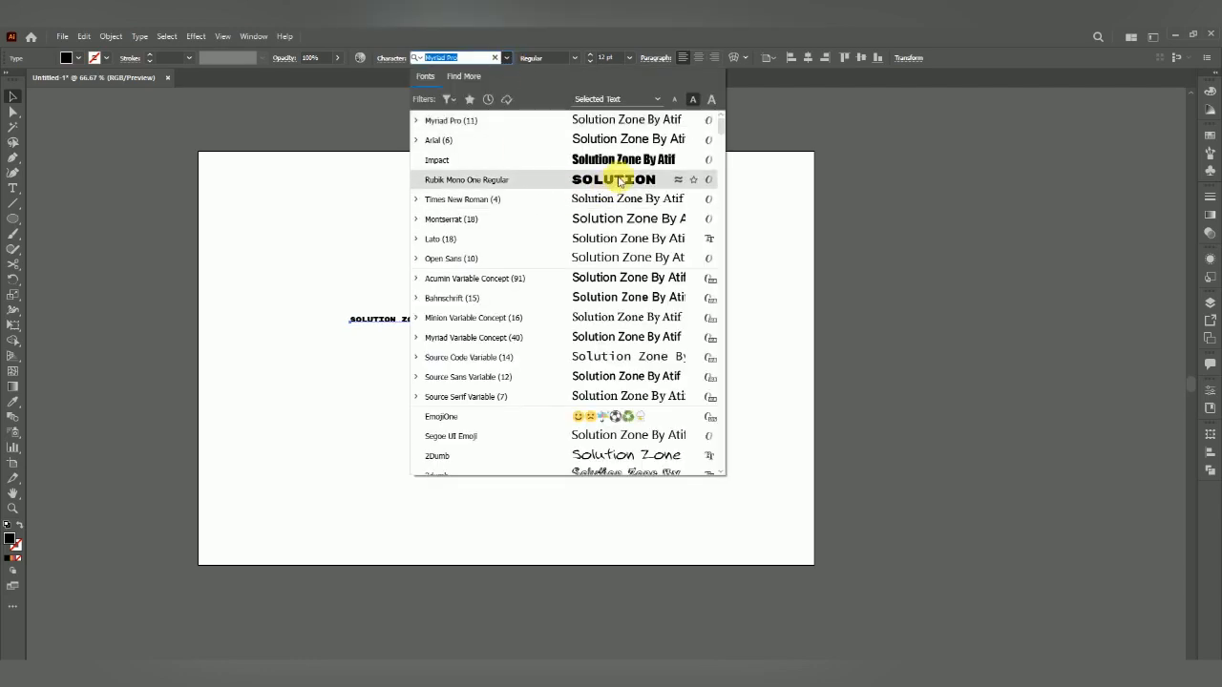
scroll(590, 315, "down", 4)
scroll(589, 308, "up", 4)
scroll(635, 272, "down", 3)
scroll(635, 272, "down", 10)
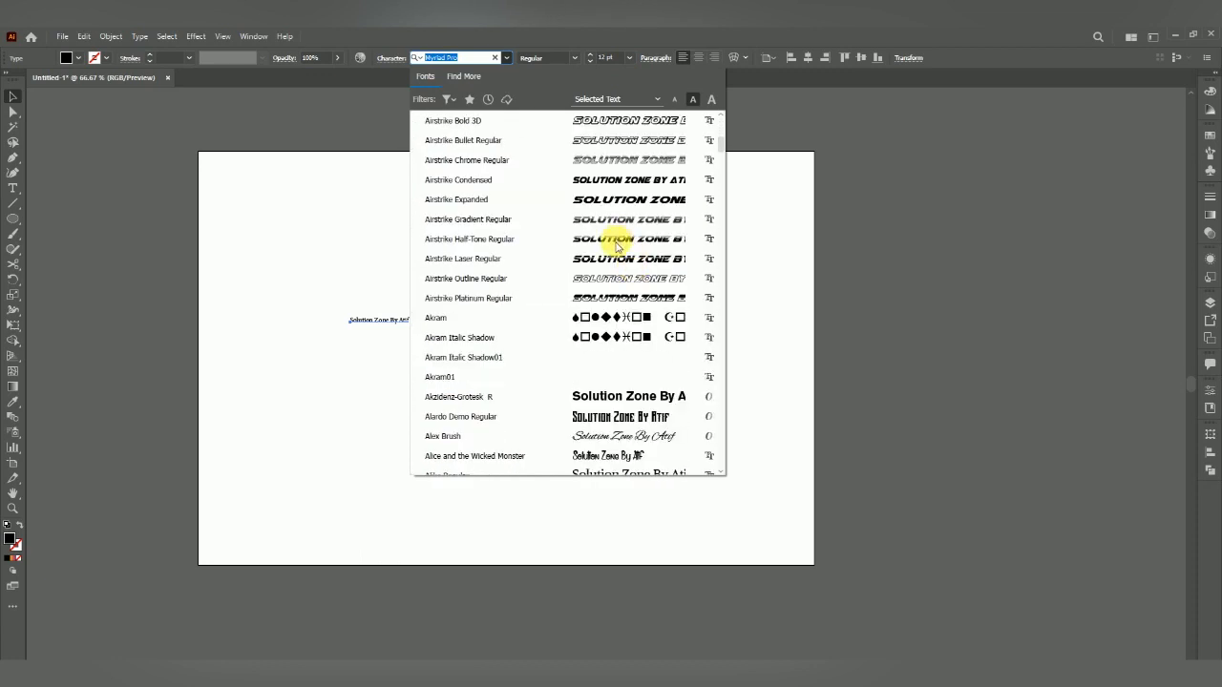
scroll(616, 246, "down", 10)
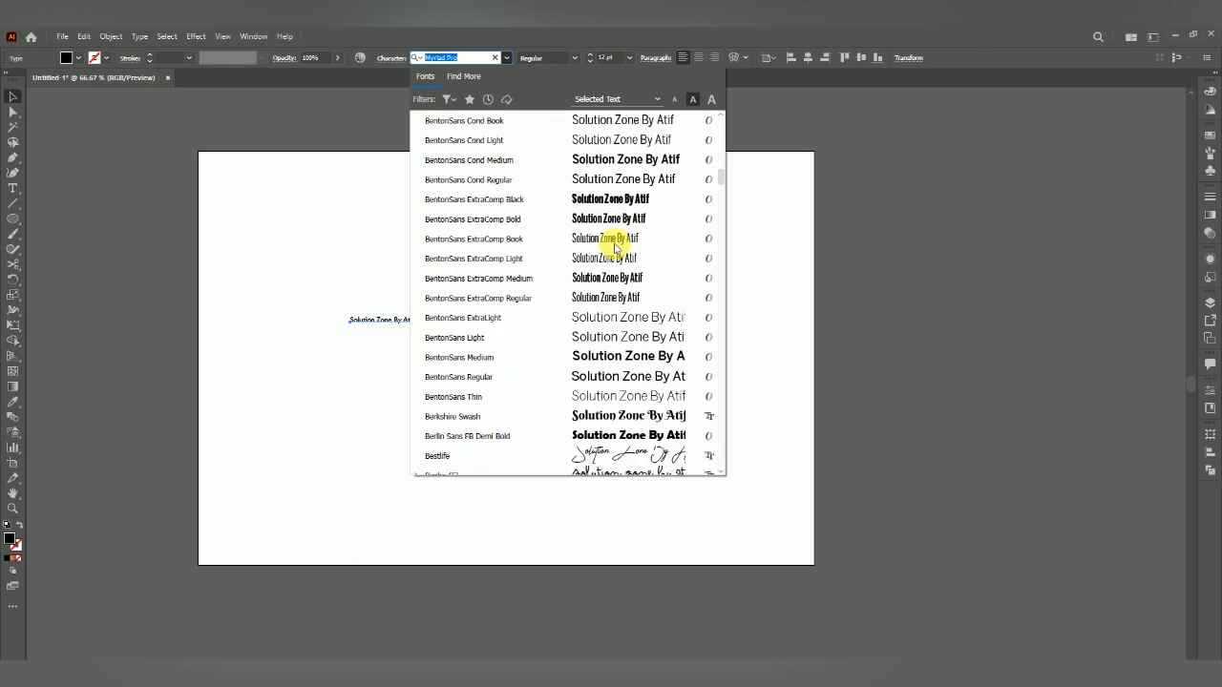
scroll(615, 245, "down", 3)
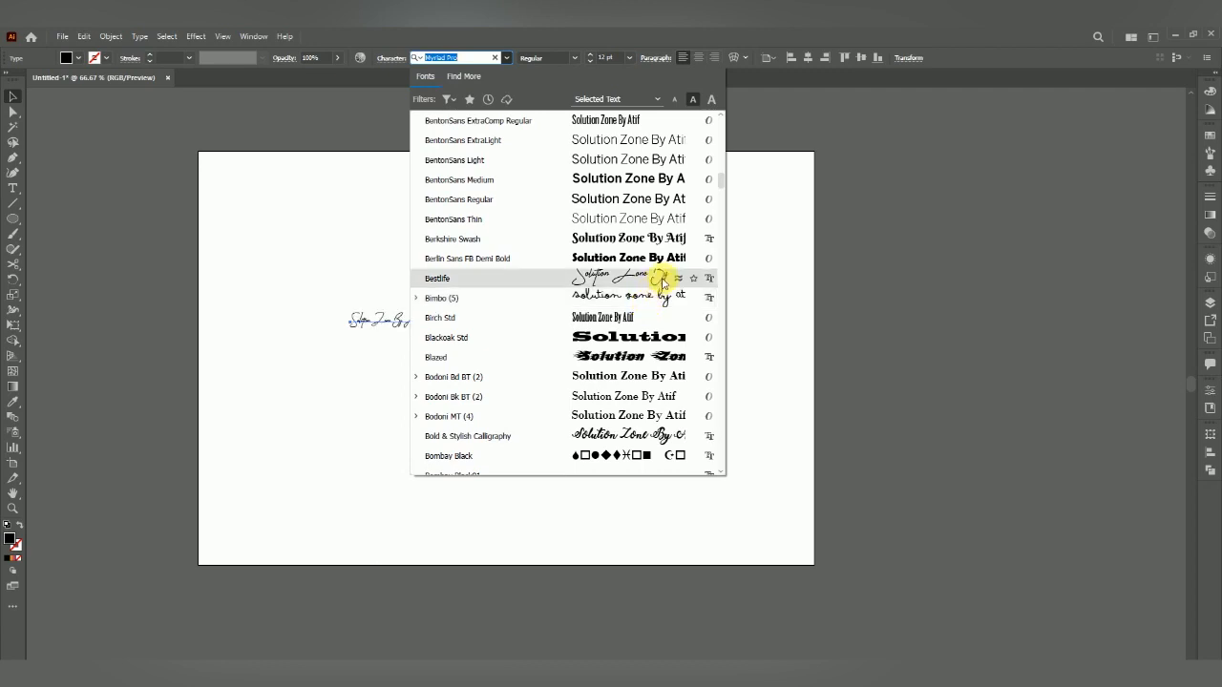
left_click(623, 260)
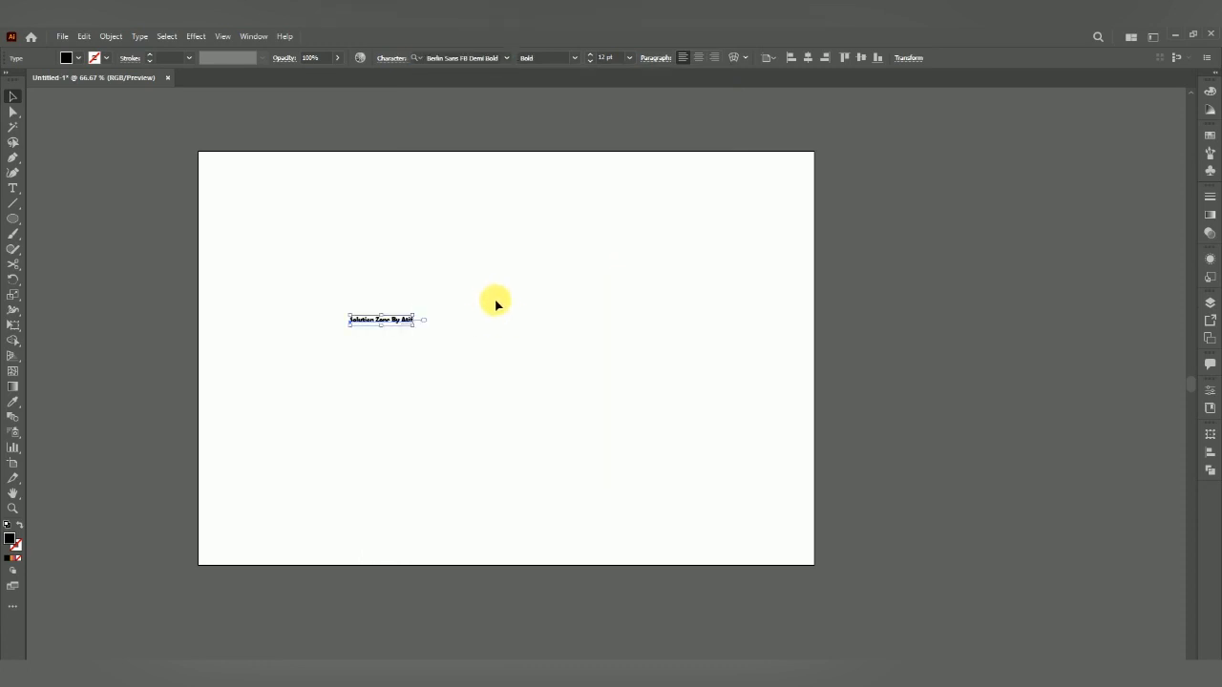
- Set the font size of the title text to 60 pt
left_click(603, 58)
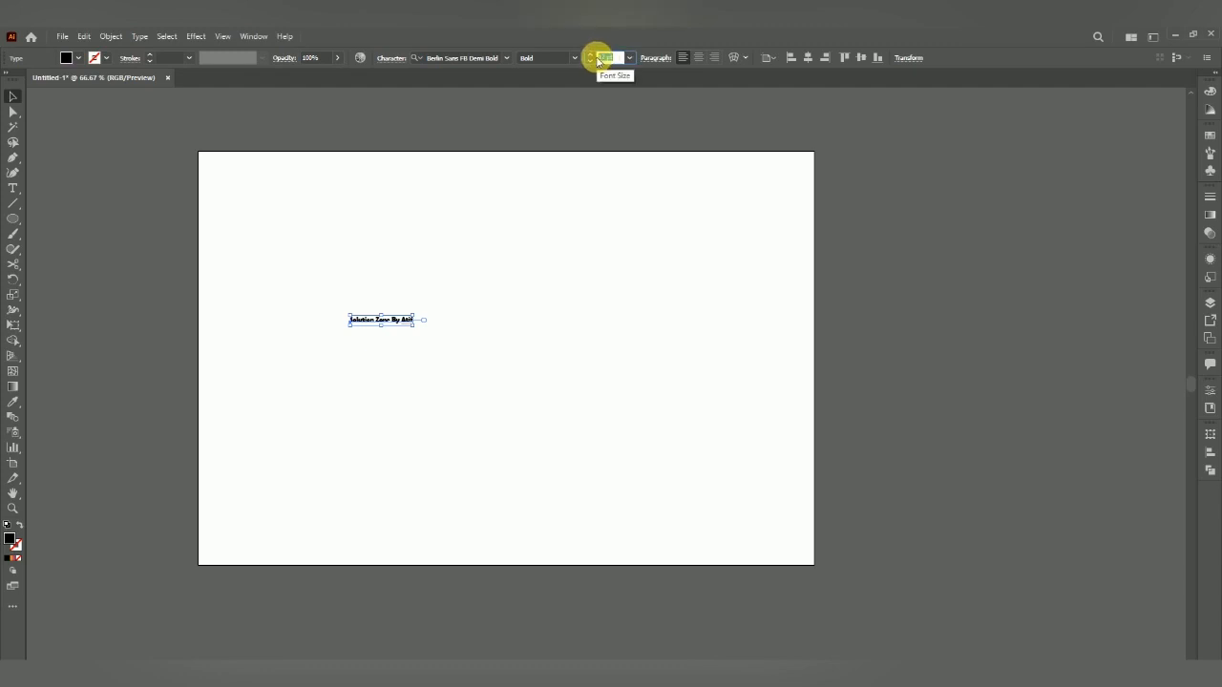
type("60")
key("Return")
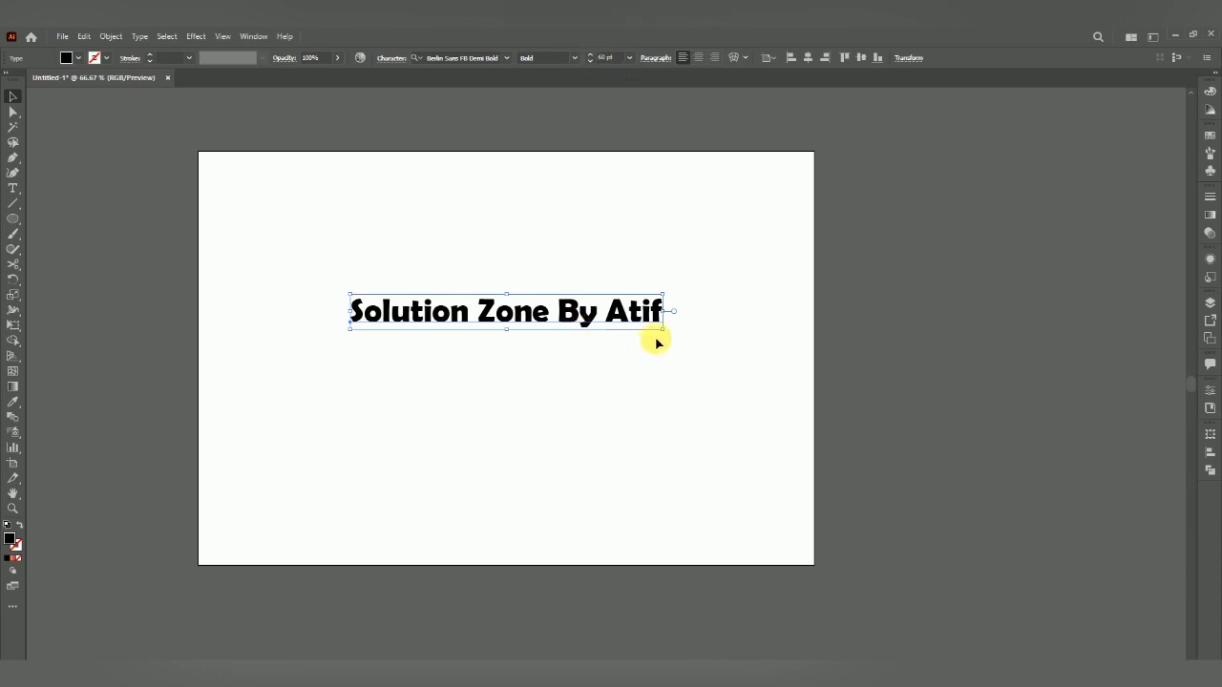
- Scale the title text up freehand to about 97.6 pt and reposition it within the artboard
left_click_drag(666, 333, 757, 428)
left_click_drag(761, 381, 765, 411)
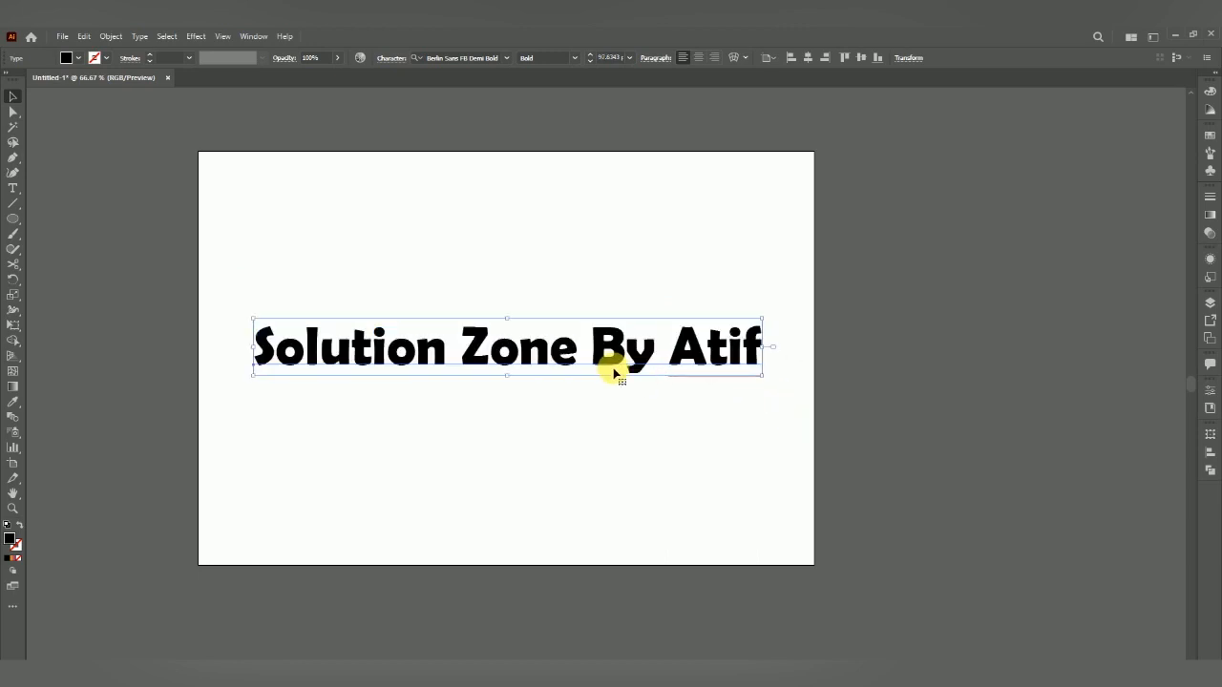
left_click_drag(616, 371, 600, 345)
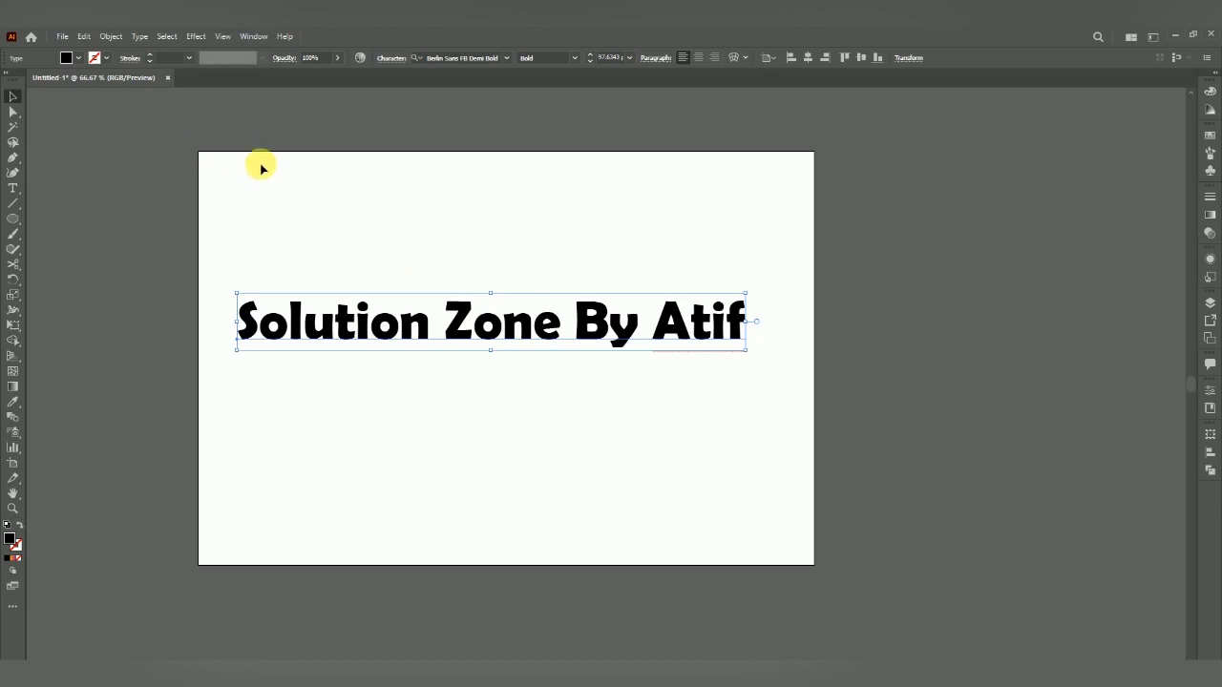
- Try several swatches as the title's fill colour and settle on blue
left_click(78, 59)
left_click(54, 80)
left_click(79, 80)
left_click(101, 80)
left_click(85, 89)
left_click(62, 80)
left_click(115, 80)
left_click(98, 88)
- Give the title text a red stroke and increase its weight to 3 pt
left_click(107, 58)
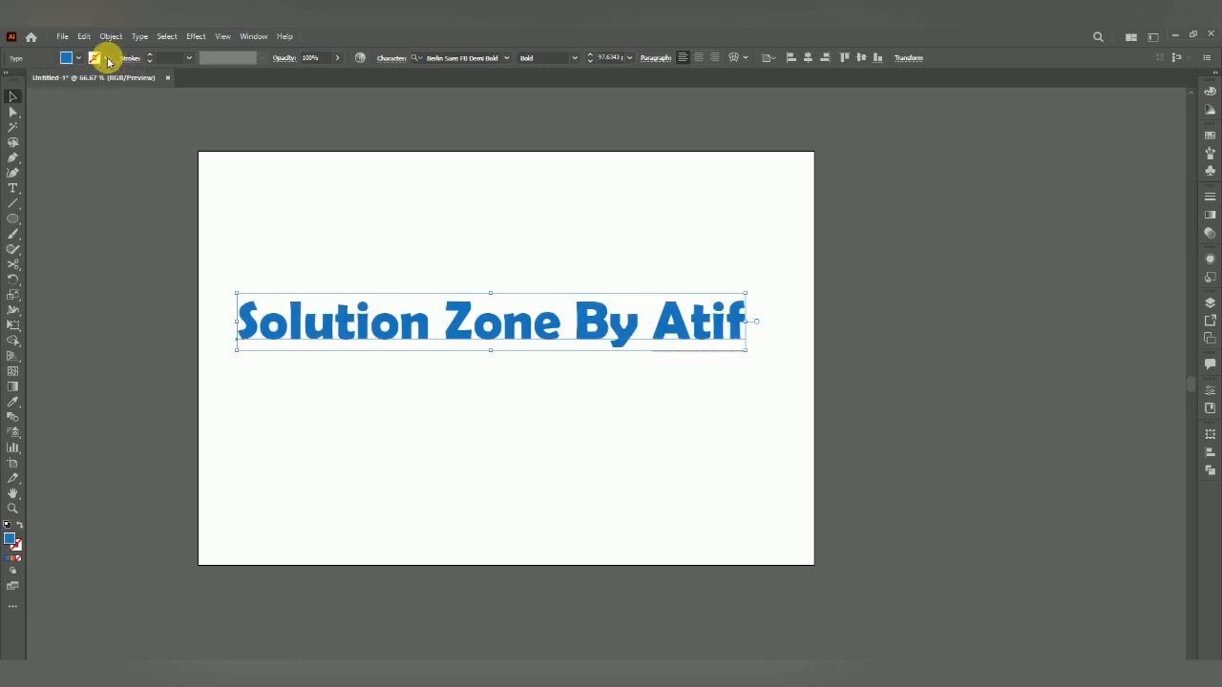
left_click(44, 79)
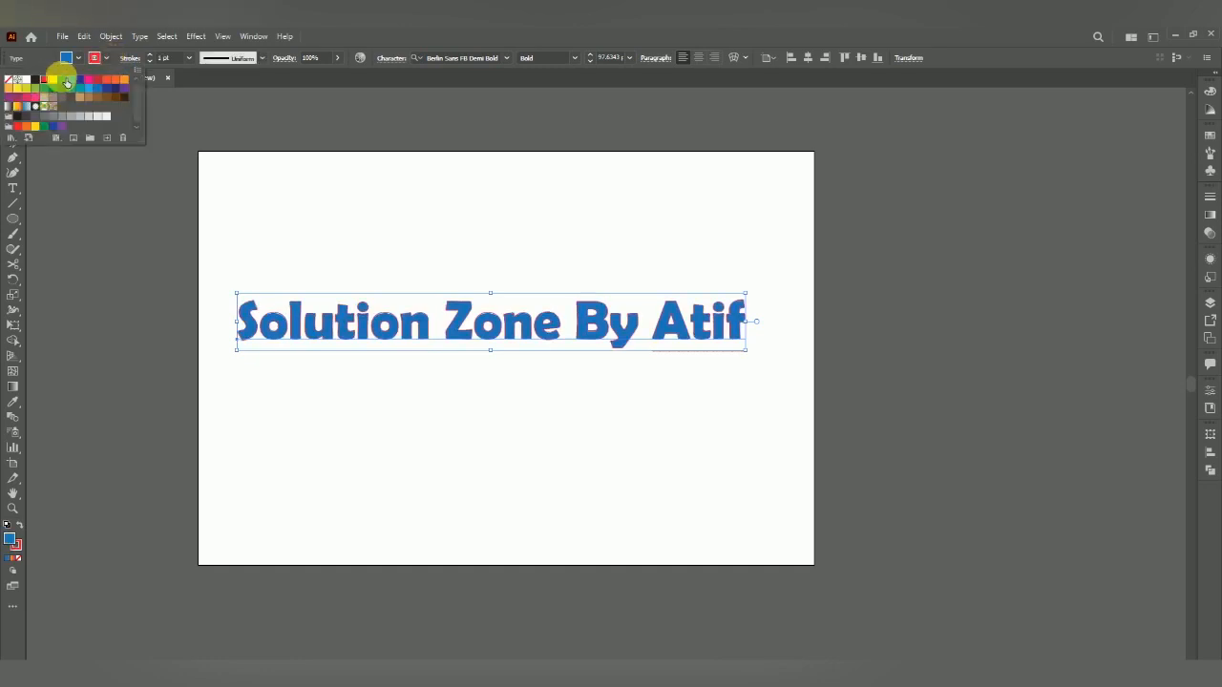
left_click(149, 55)
left_click(150, 55)
left_click(150, 55)
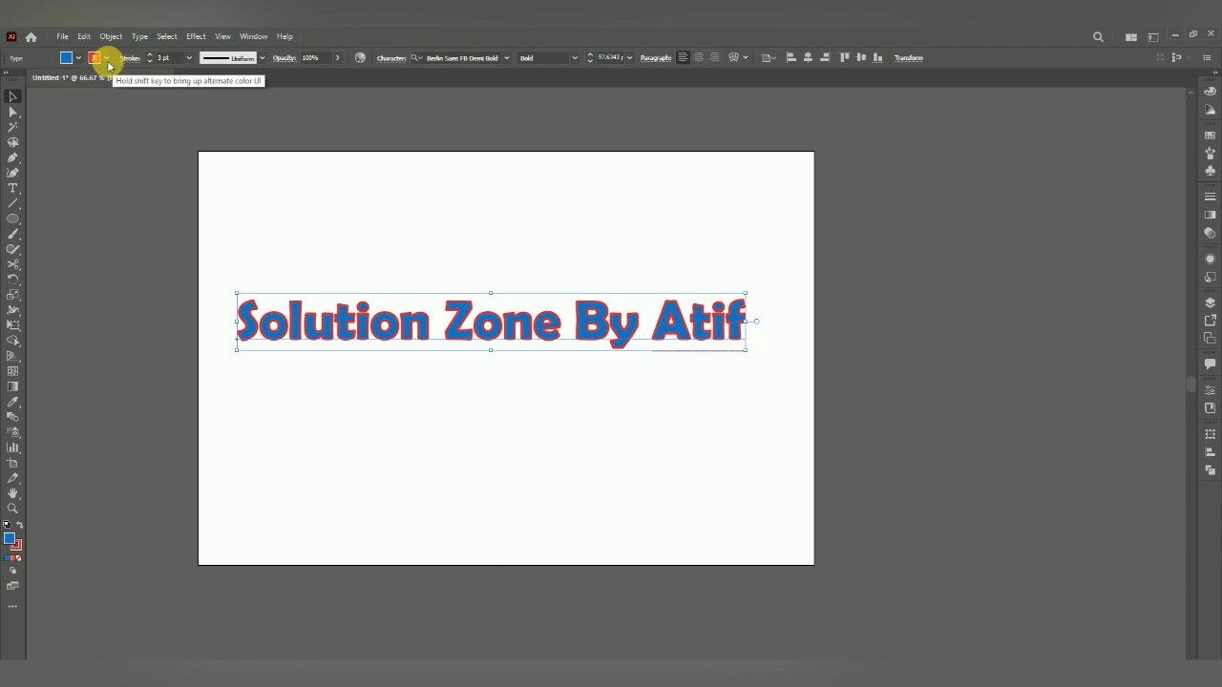
- Set the title's stroke to none and move the text slightly up and to the right
left_click(106, 58)
left_click(9, 80)
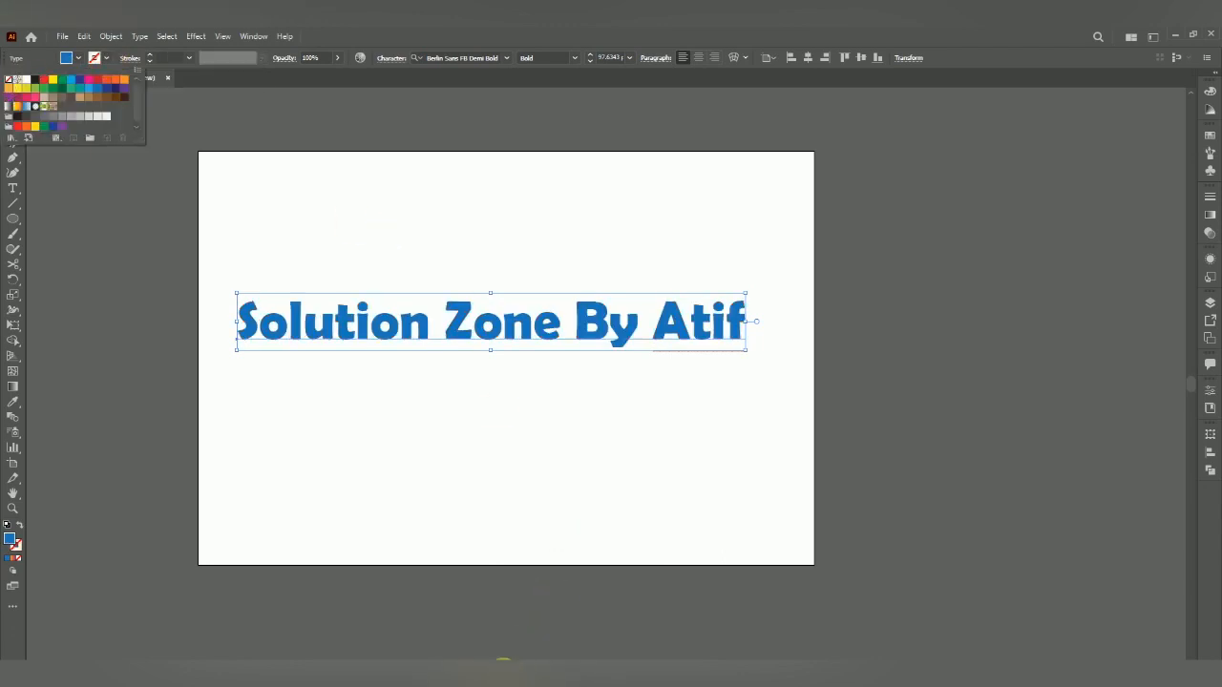
left_click_drag(618, 330, 635, 319)
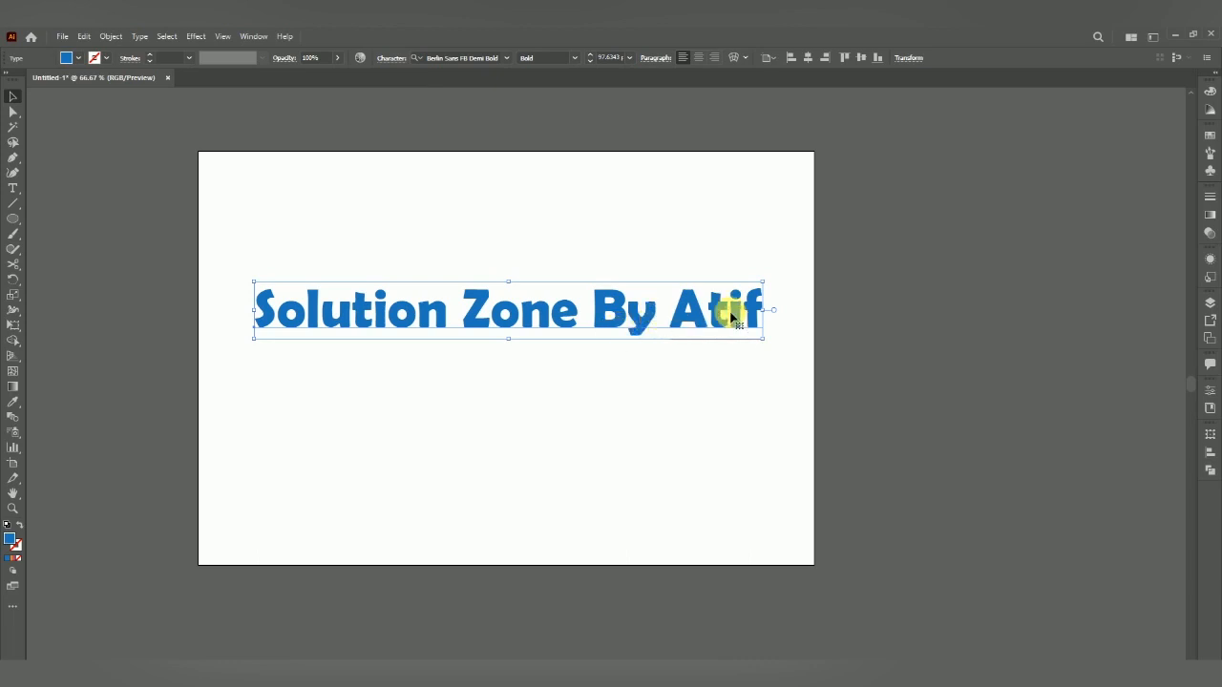
- Edit the title text, deleting and retyping the letter "t" in its last word
key("t")
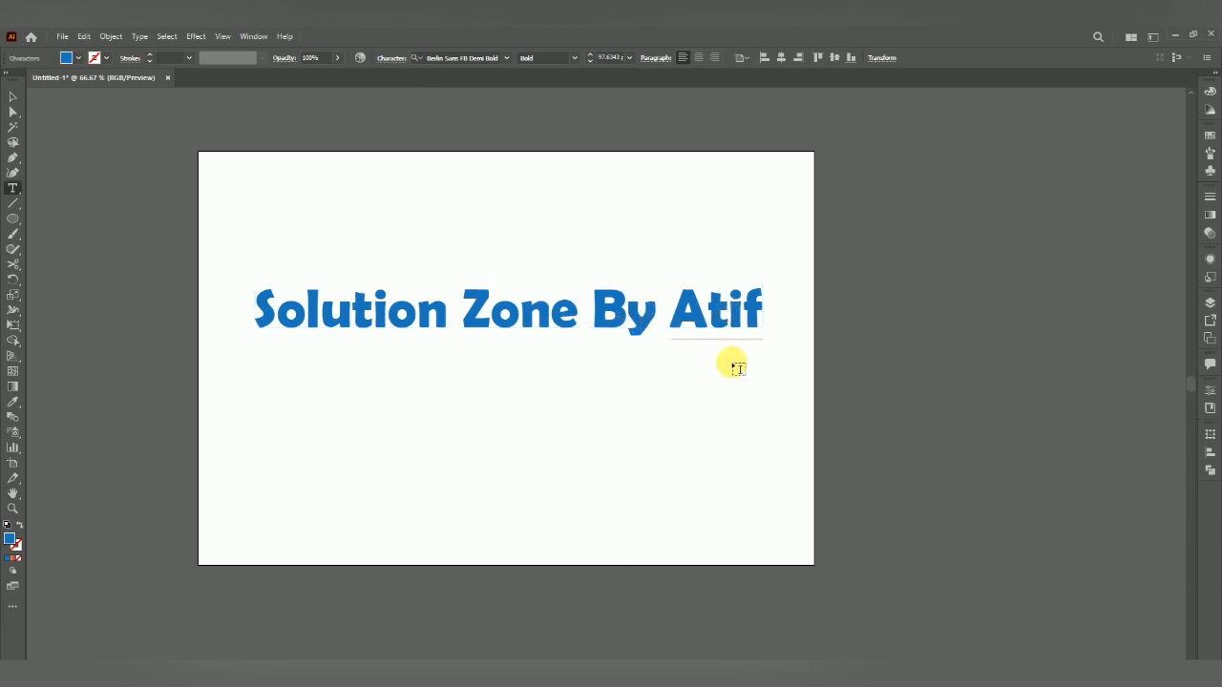
left_click(729, 308)
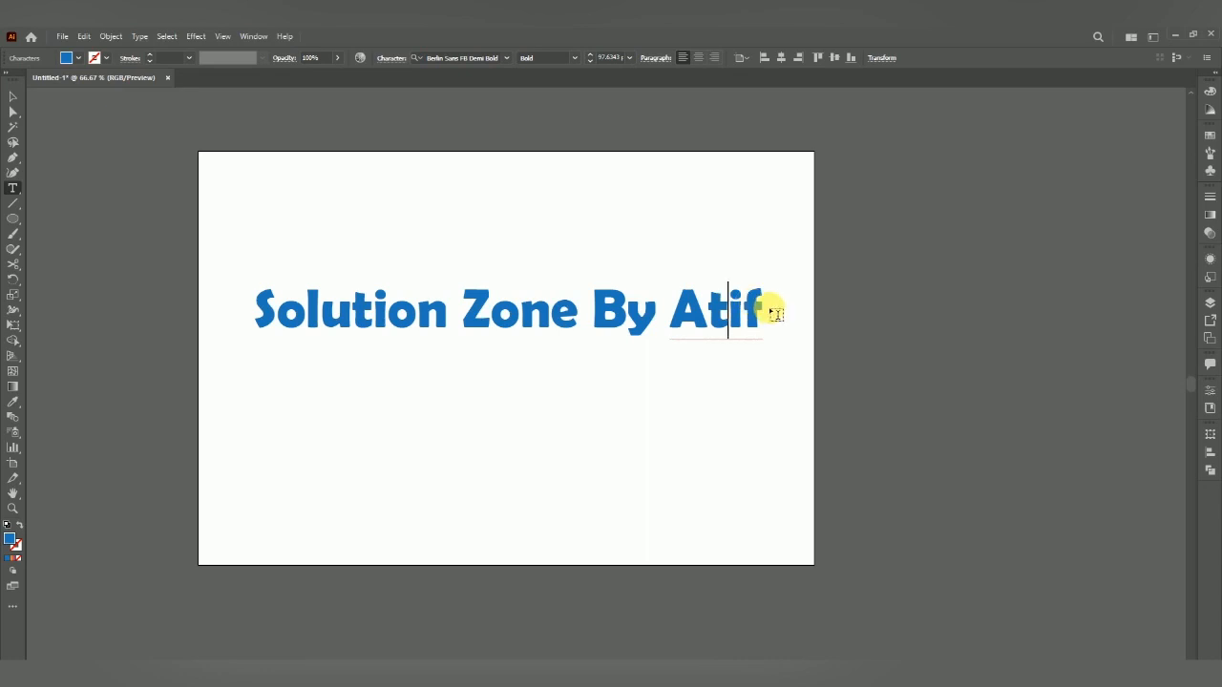
key("BackSpace")
type("t")
- Add the lines "youtube channel" and "Pakistan" below the title and shift the text block slightly upward
left_click(764, 298)
key("Return")
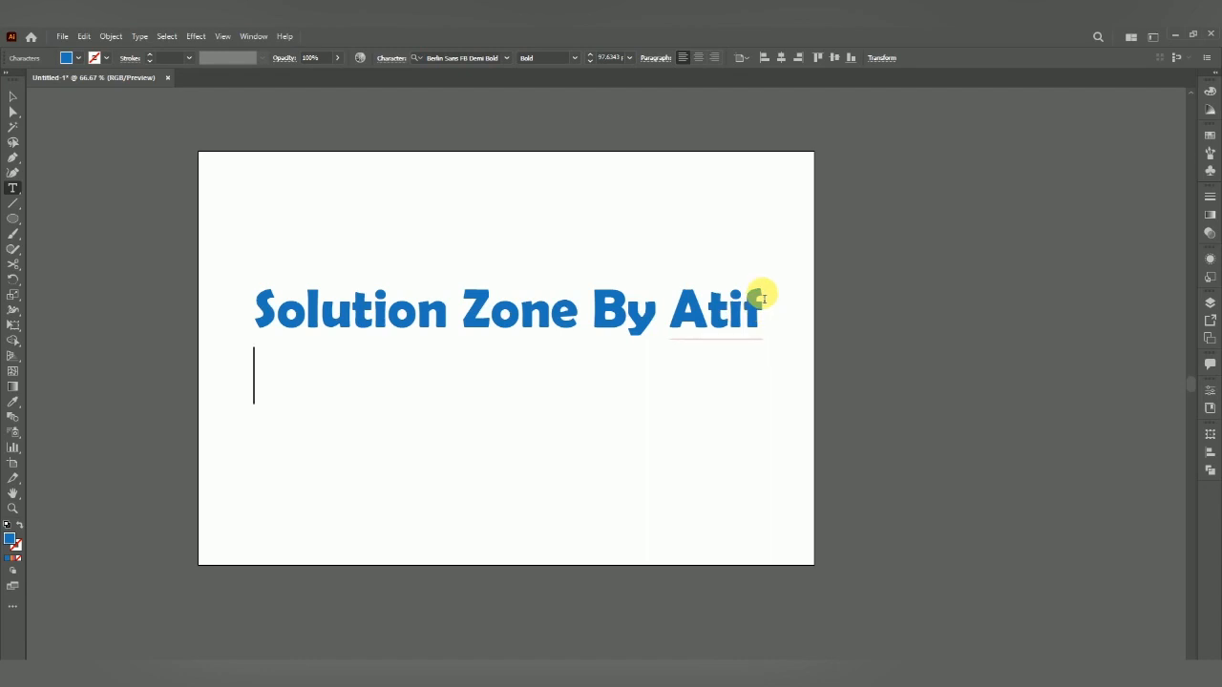
type("youtube")
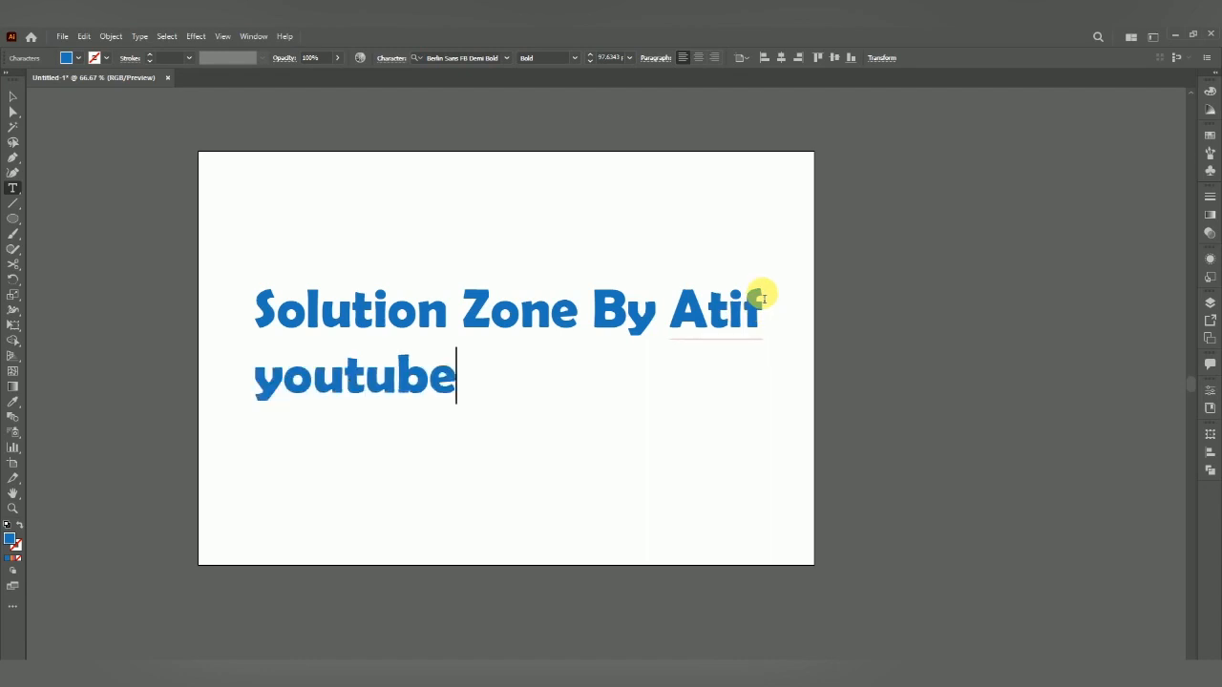
type(" chann")
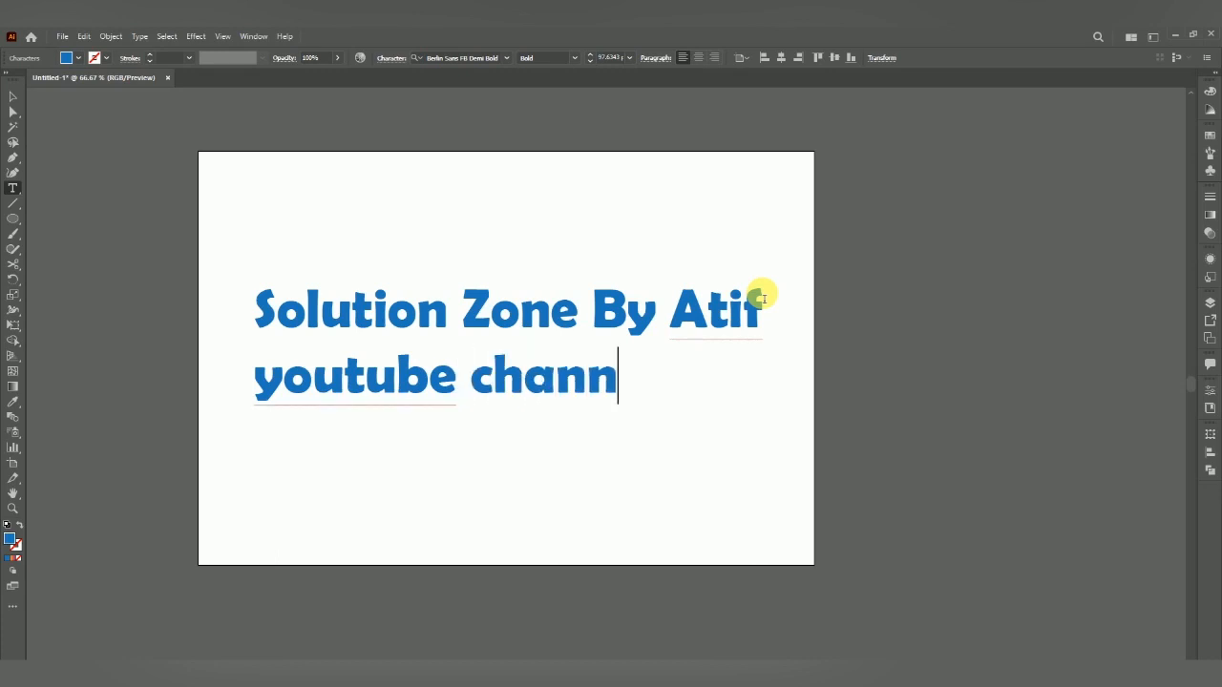
type("el")
key("Return")
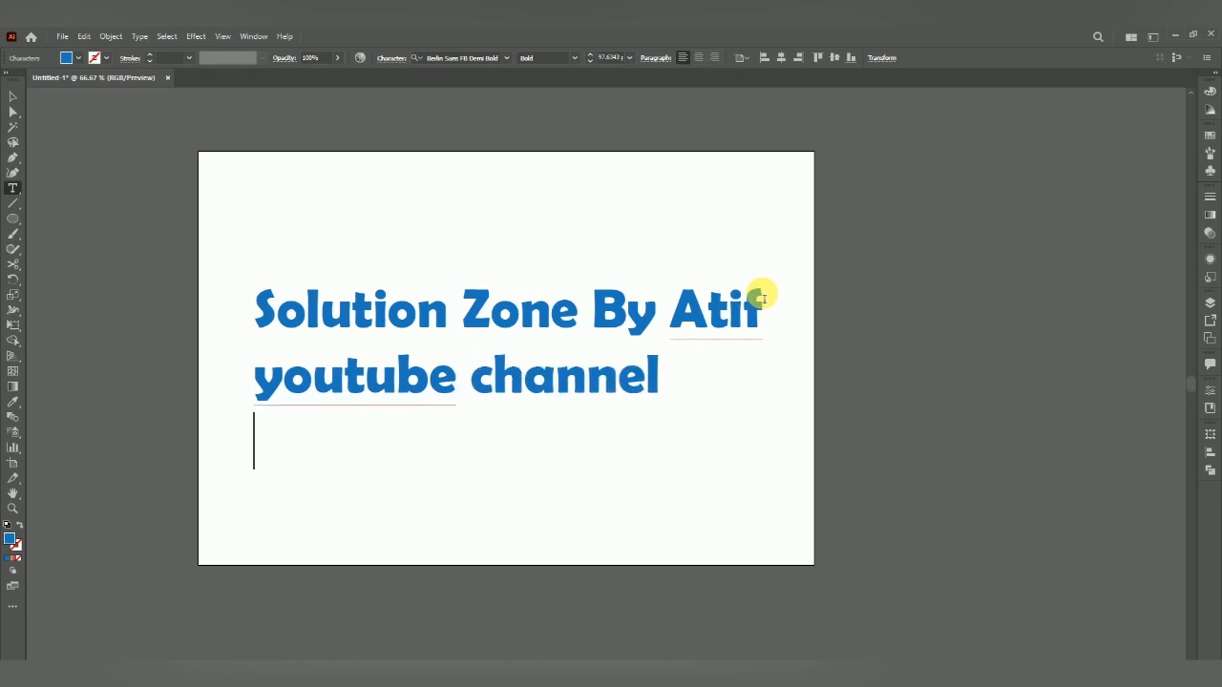
type("Pakistan")
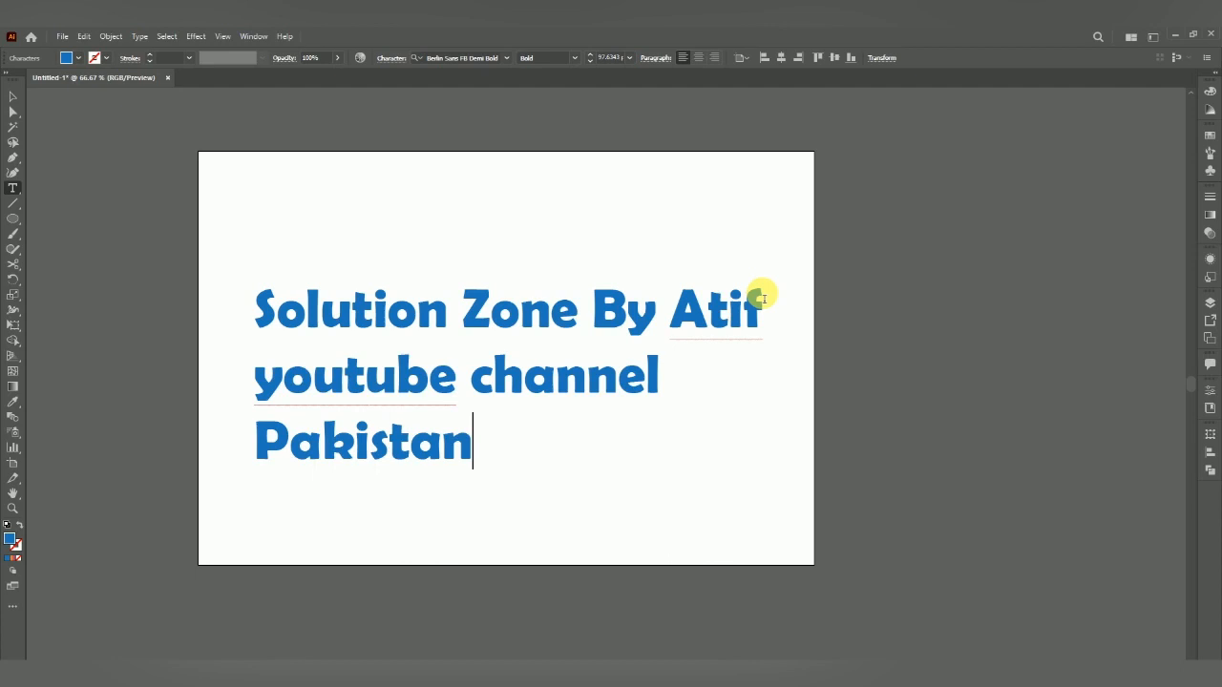
left_click(19, 99)
left_click_drag(600, 328, 587, 313)
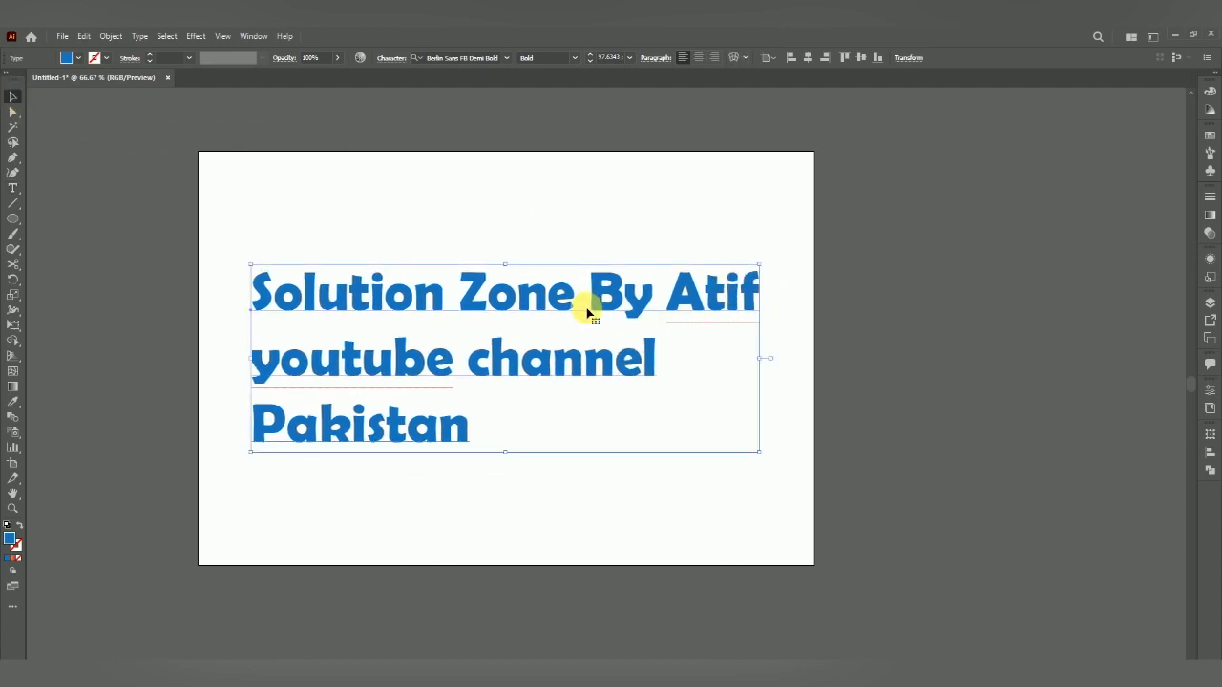
- Try center and right alignment on the three lines, moving the block back into the artboard after each
left_click(696, 60)
left_click_drag(213, 295, 477, 305)
left_click(713, 57)
left_click_drag(406, 293, 677, 289)
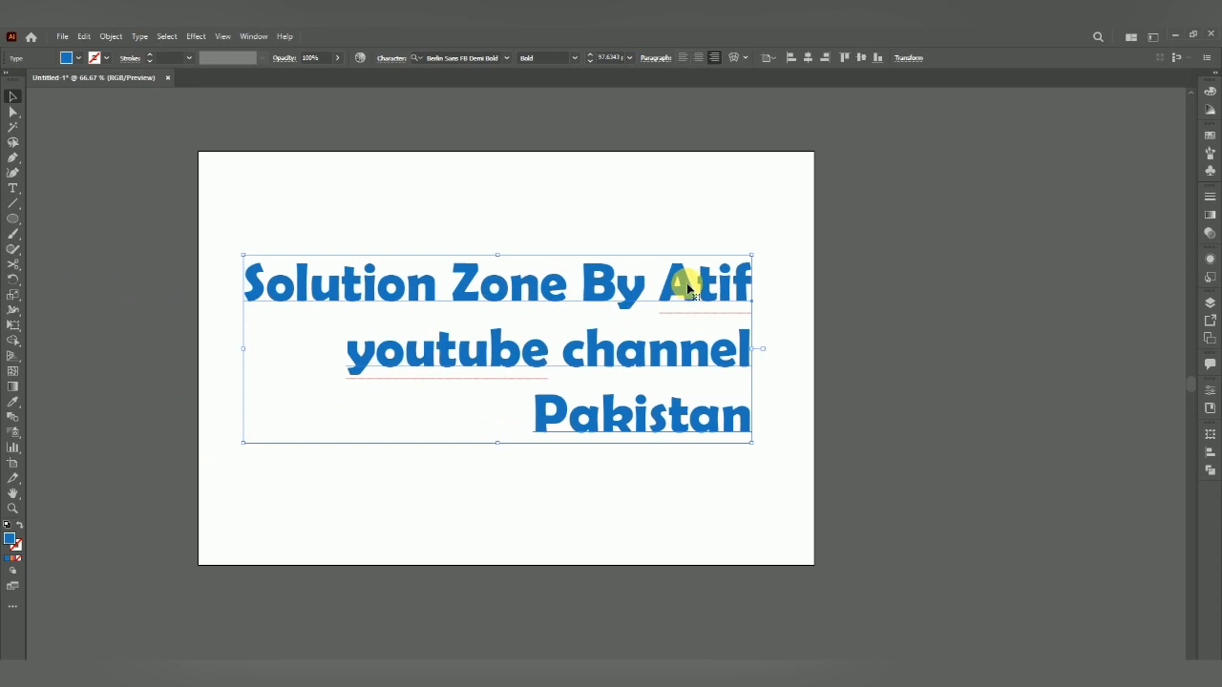
- Left-align the three lines of text and move the block back inside the artboard
left_click(682, 59)
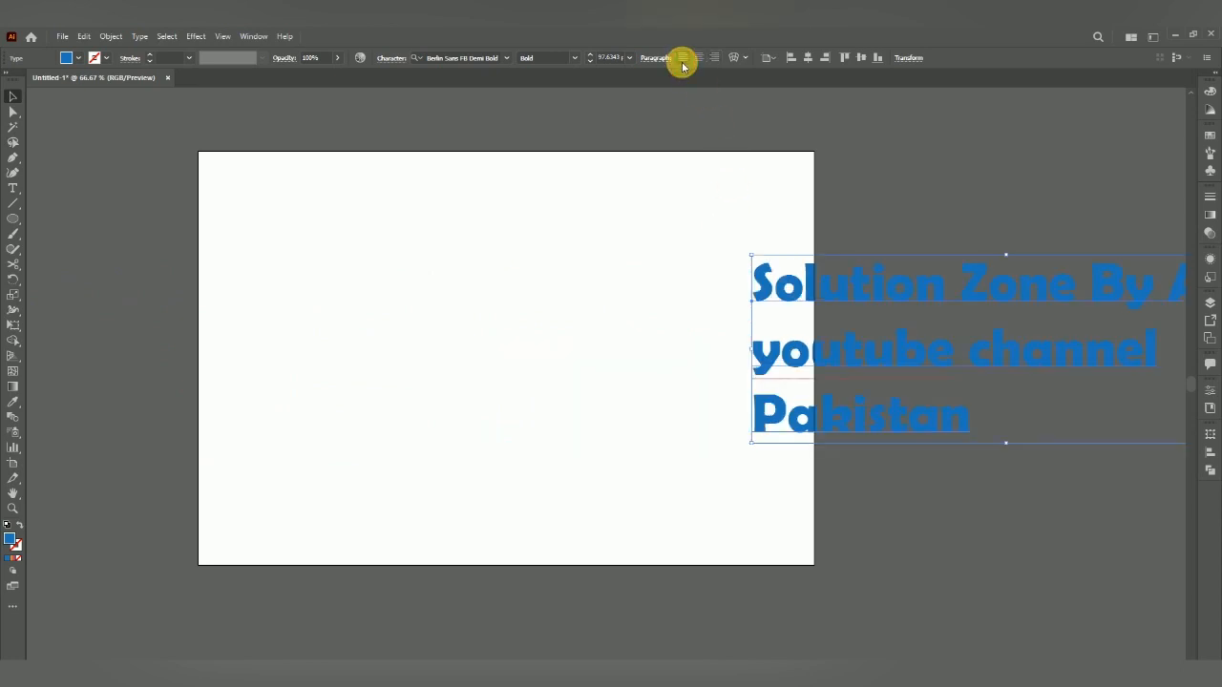
left_click_drag(868, 289, 372, 294)
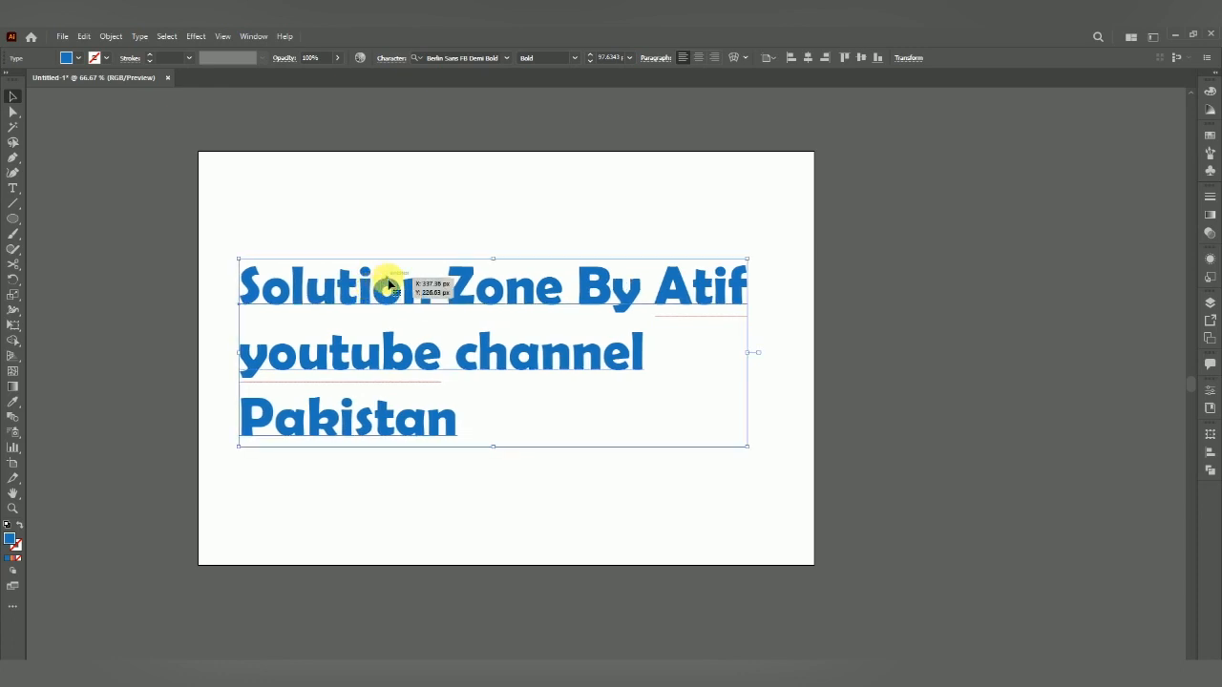
- Set the minimum word spacing to 50% in the paragraph's Justification settings, with the preview turned on
left_click(656, 59)
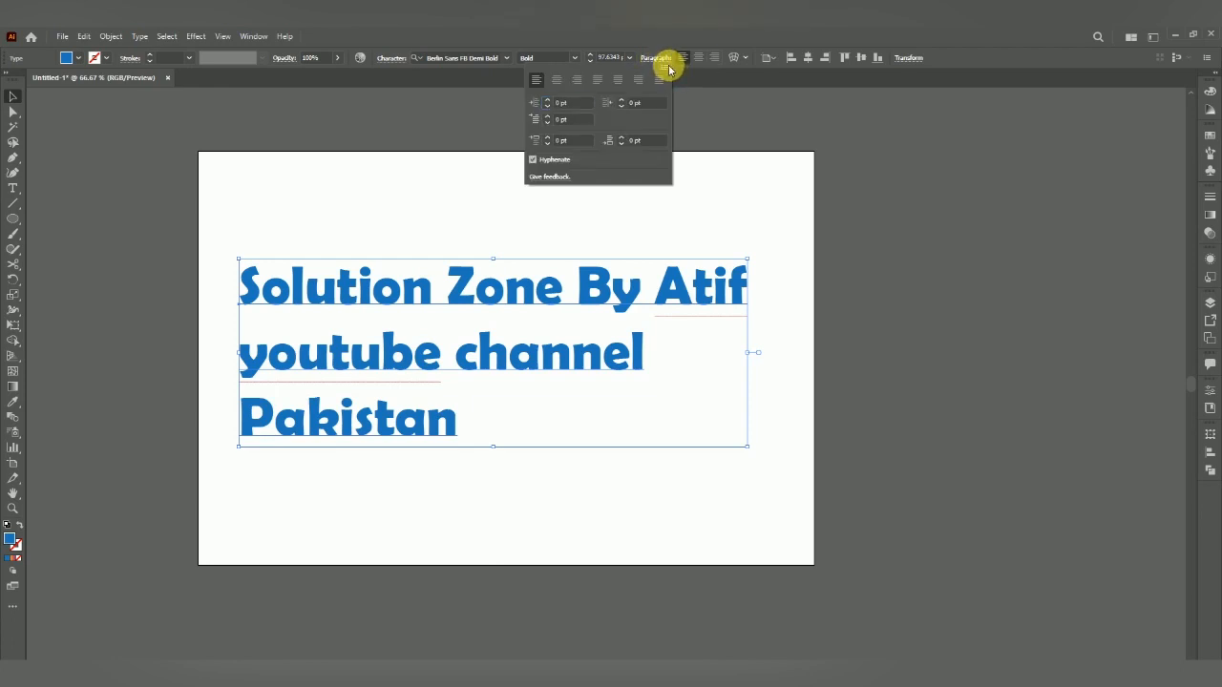
left_click(669, 68)
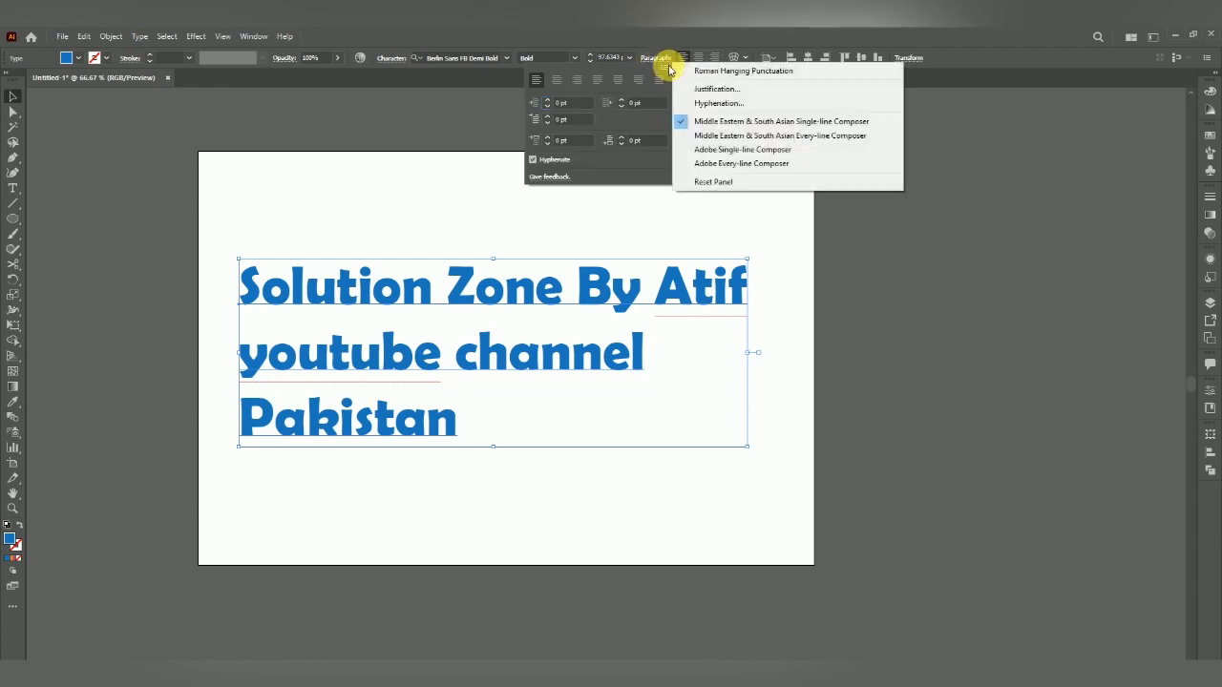
left_click(738, 92)
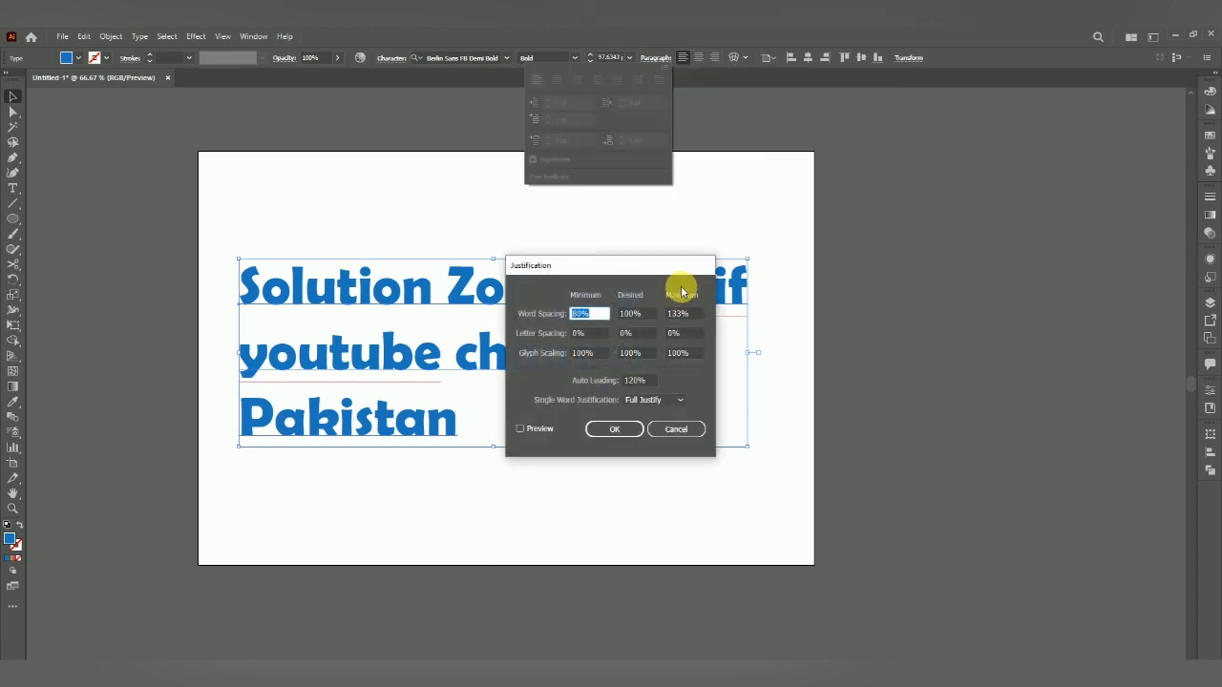
left_click_drag(665, 275, 723, 256)
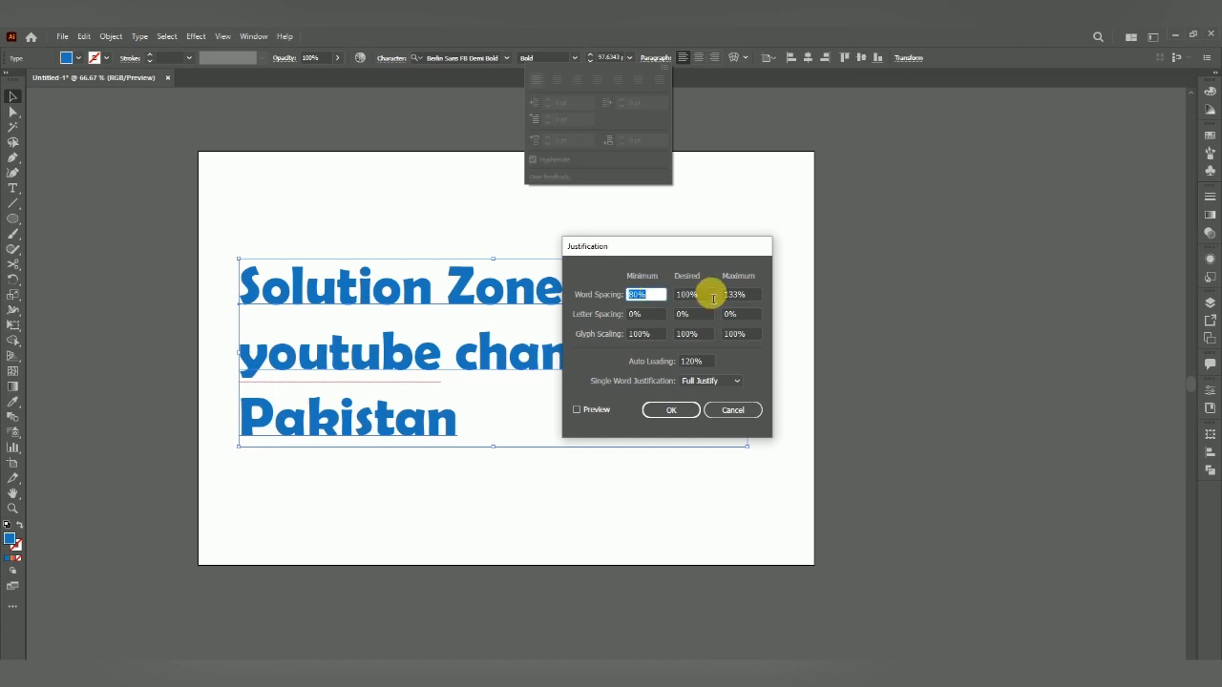
left_click(589, 412)
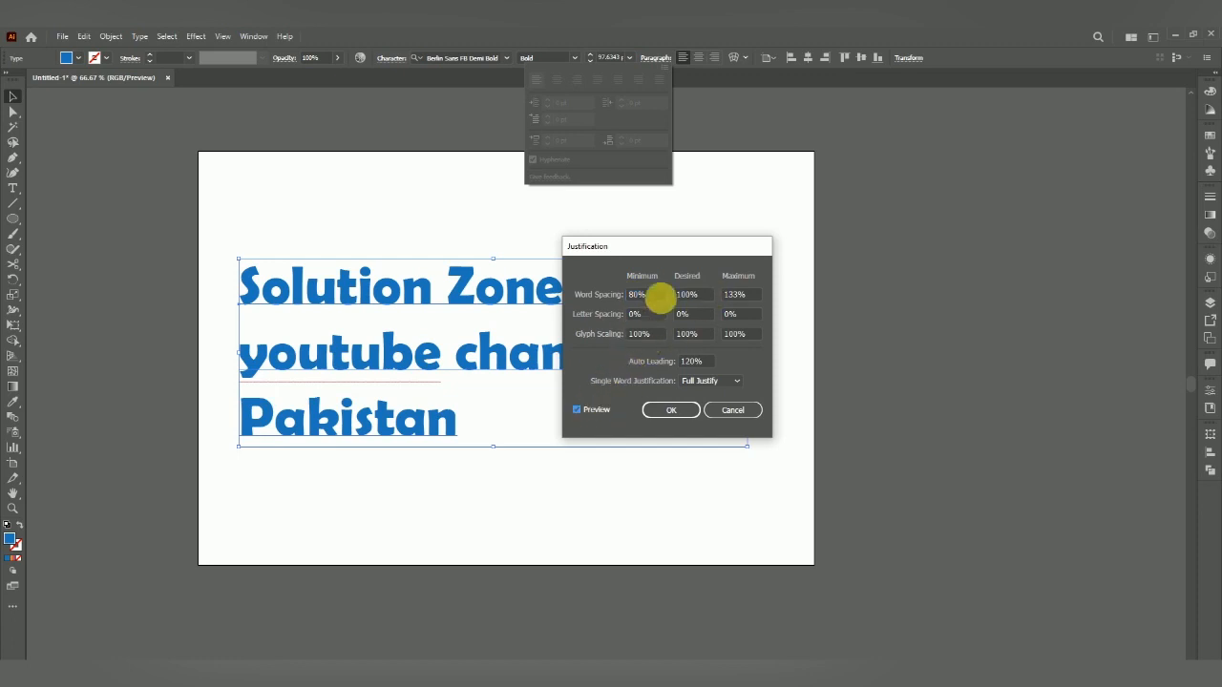
double_click(656, 295)
type("50")
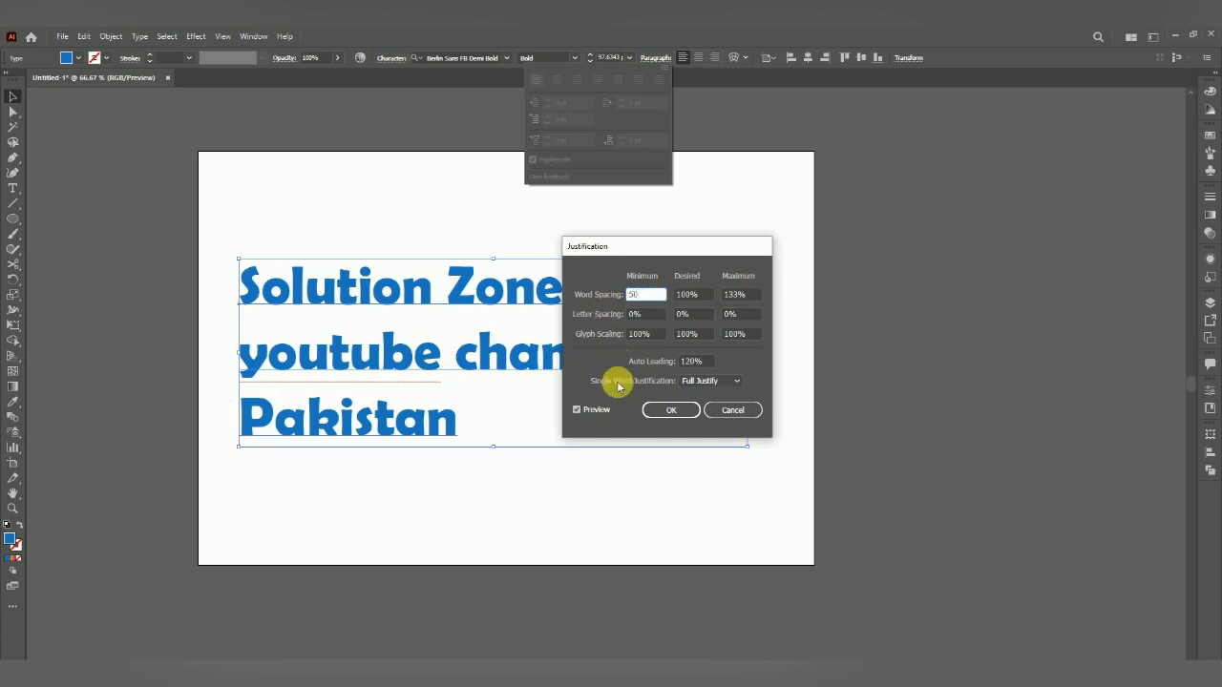
left_click(591, 411)
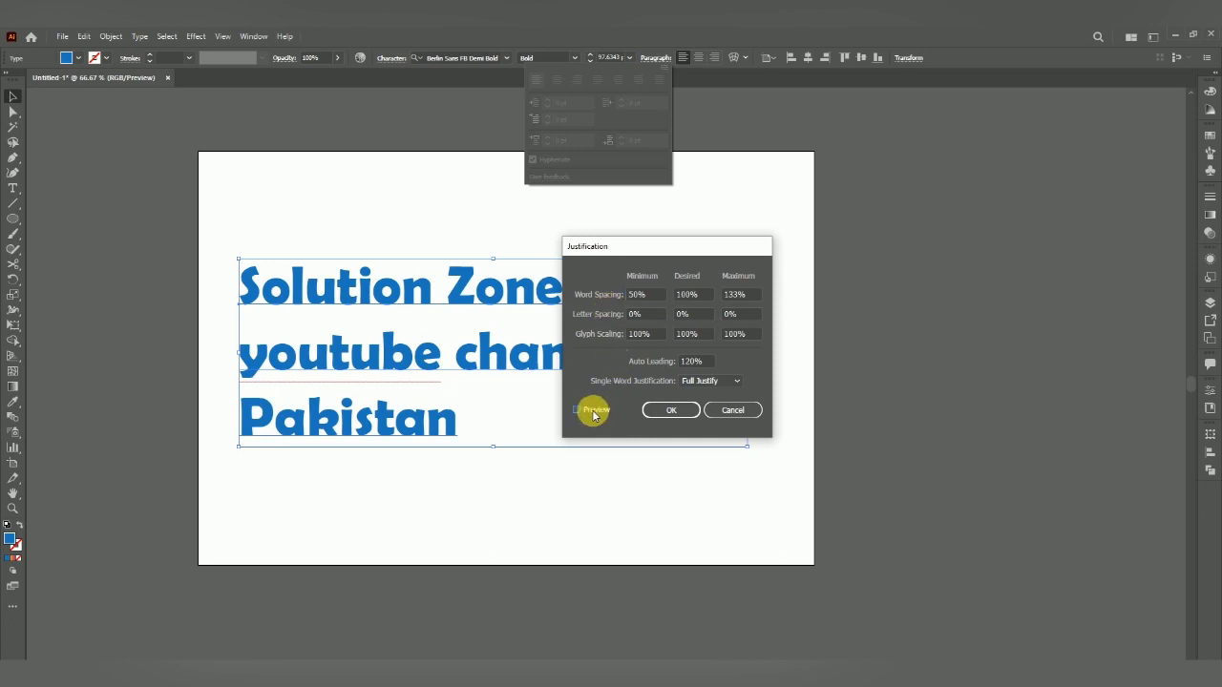
double_click(683, 296)
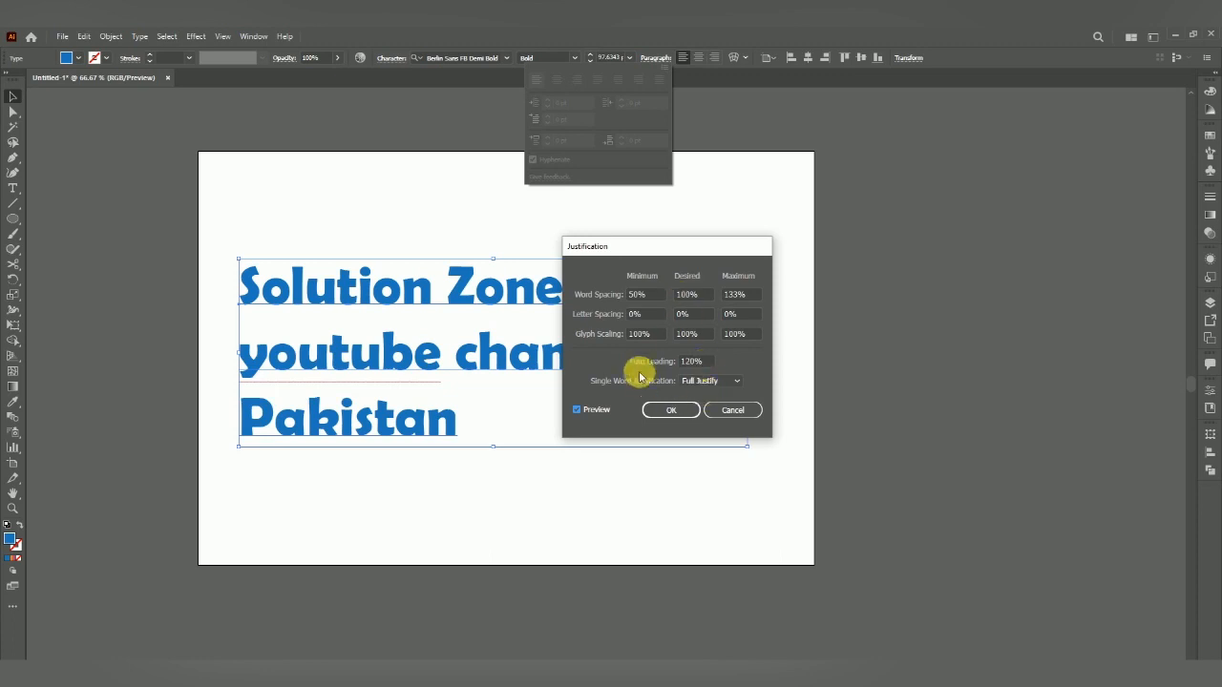
- Apply 90% auto leading to the three lines and move the text block slightly down
double_click(695, 362)
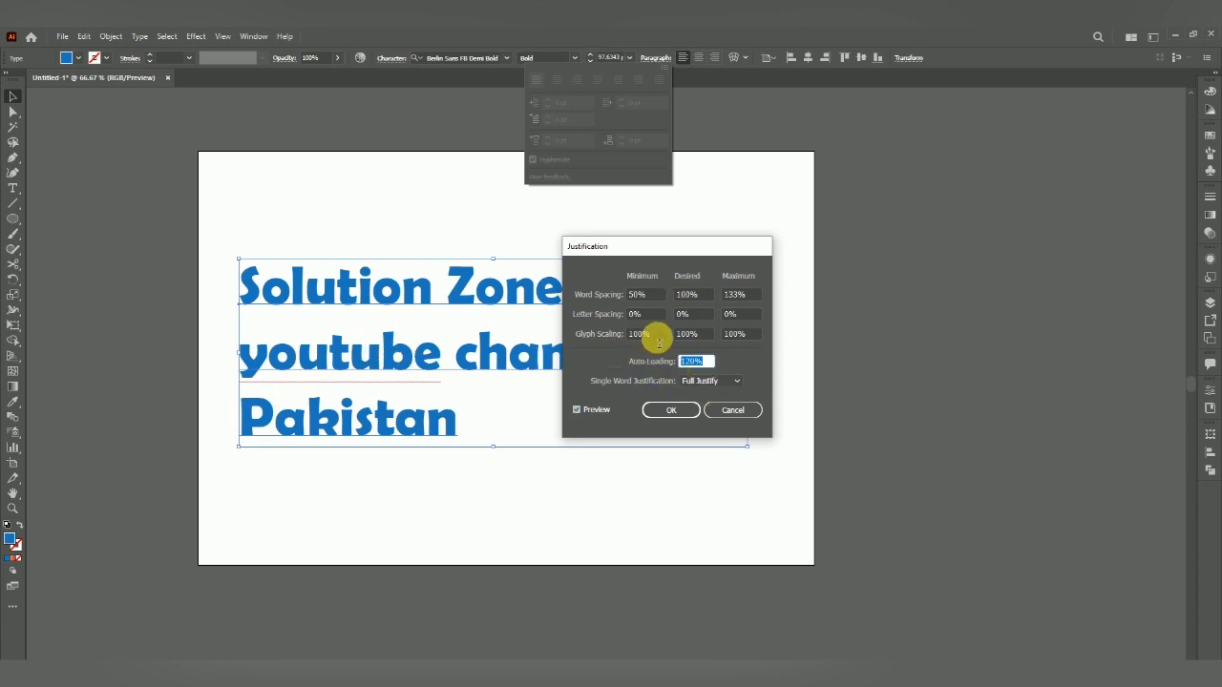
type("90")
left_click(596, 410)
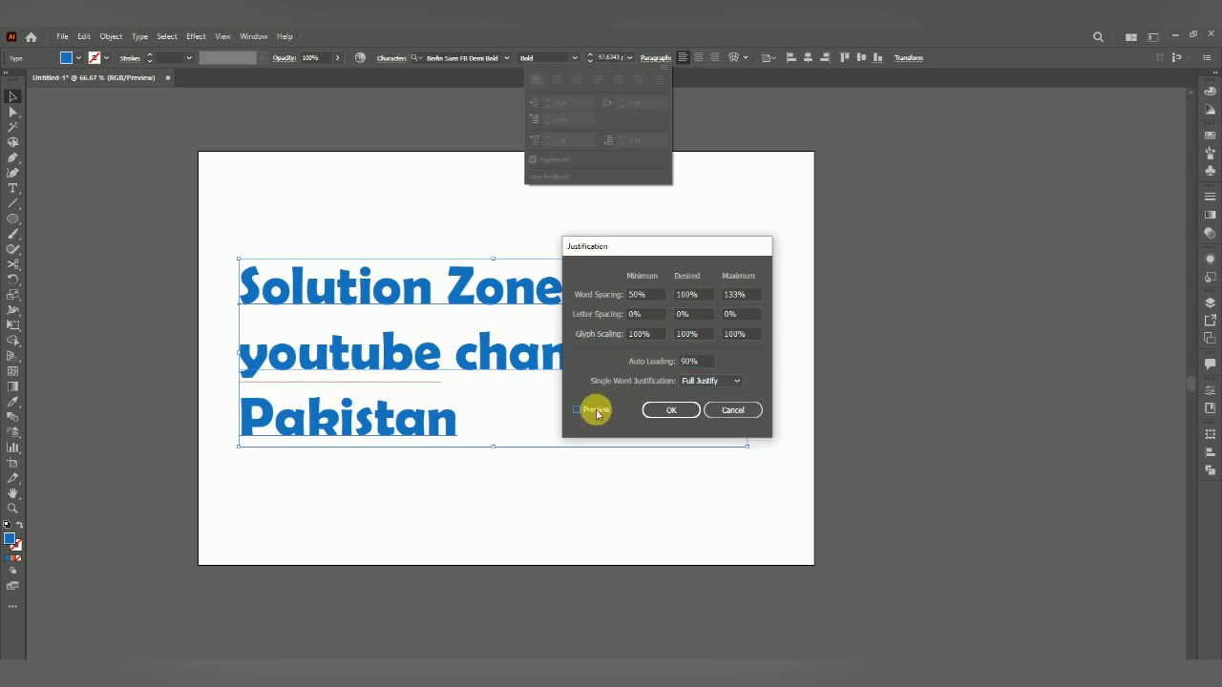
left_click(595, 409)
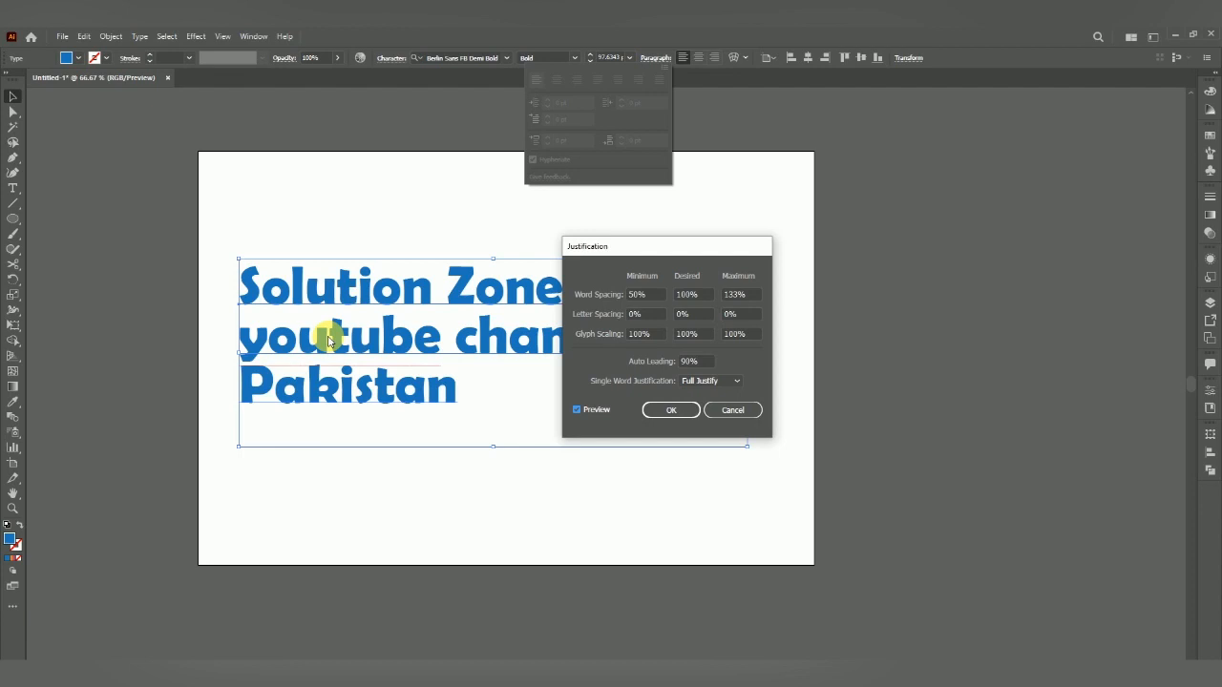
left_click(685, 410)
left_click(569, 348)
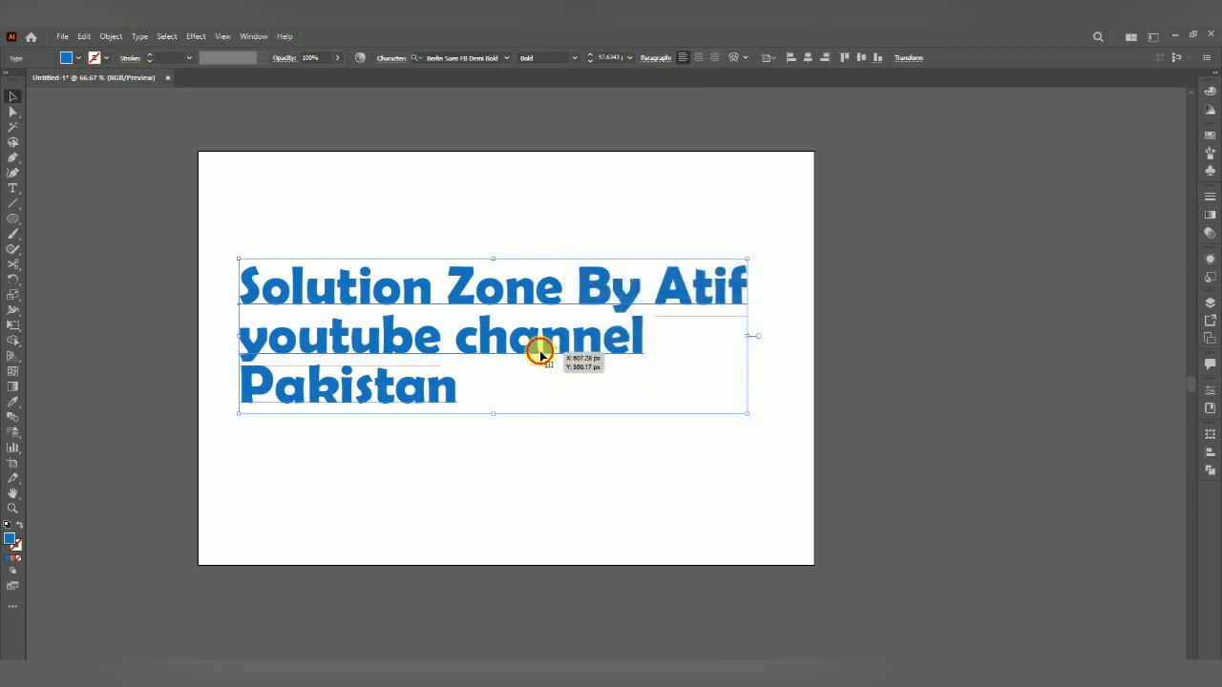
left_click_drag(540, 349, 548, 382)
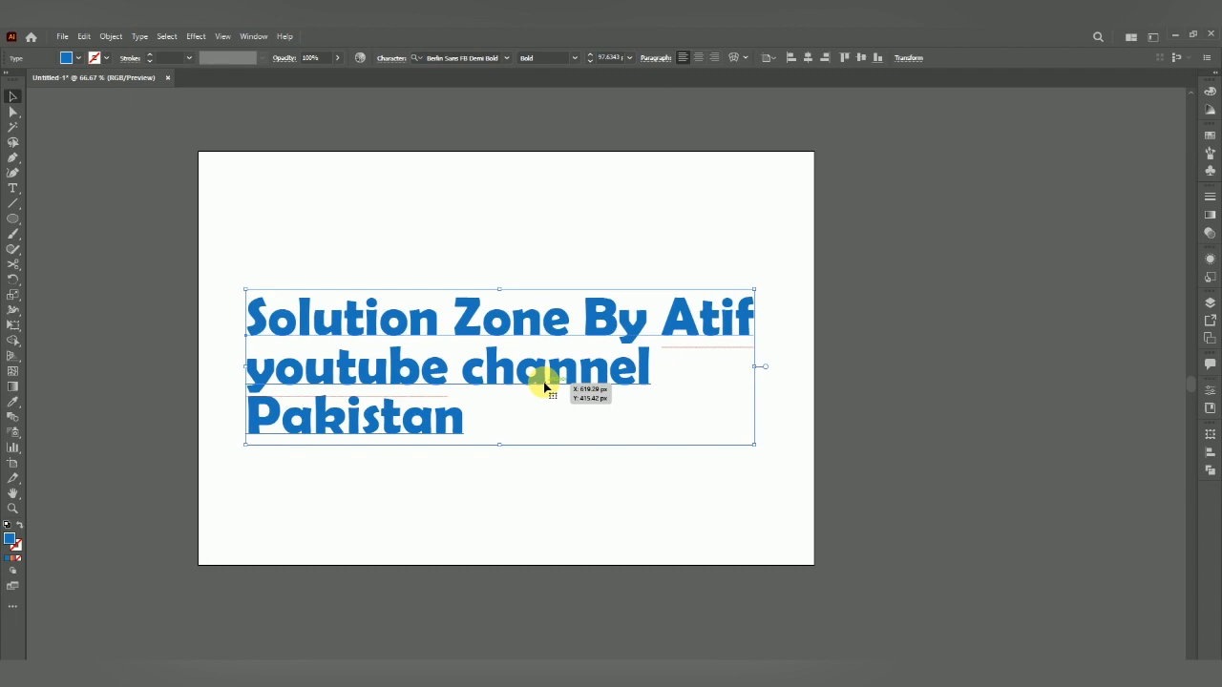
key("t")
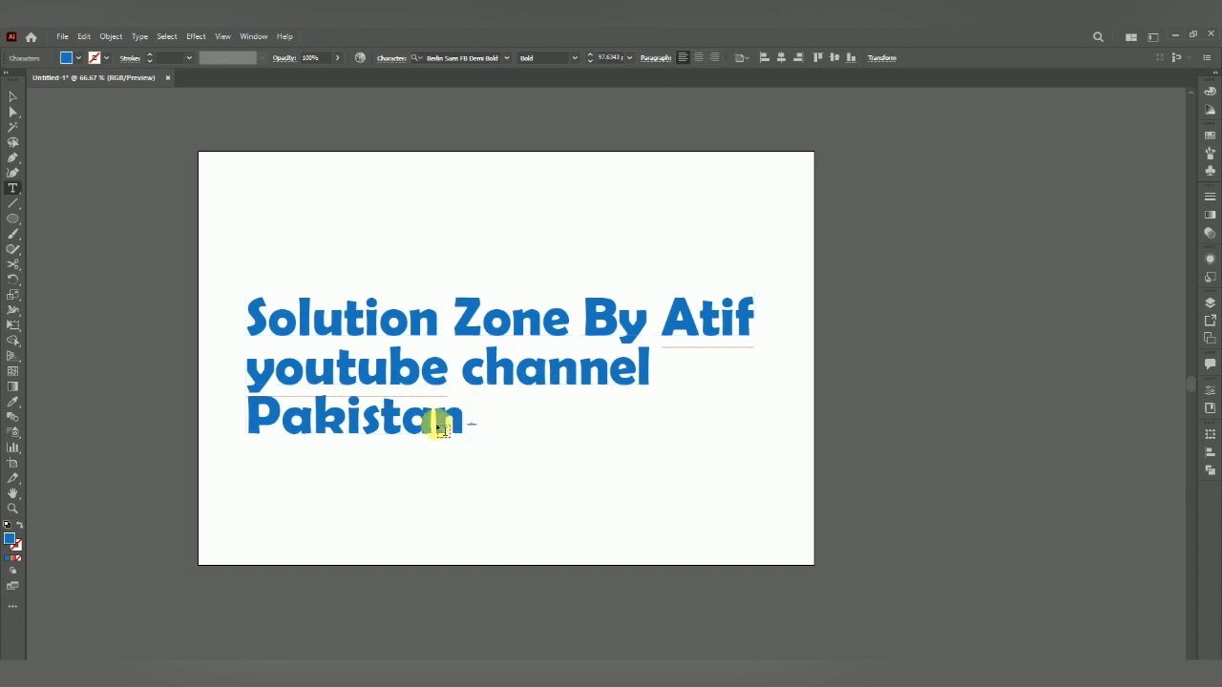
left_click_drag(245, 377, 247, 375)
key("ctrl+z")
left_click(13, 96)
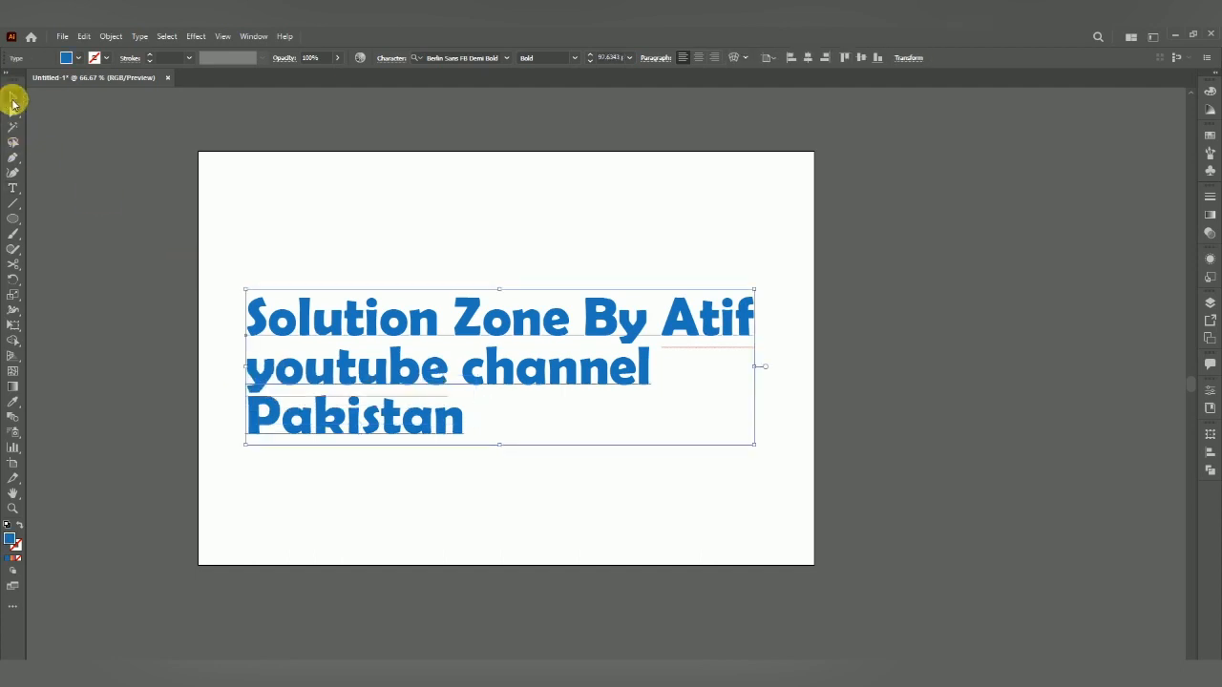
double_click(386, 380)
key("Escape")
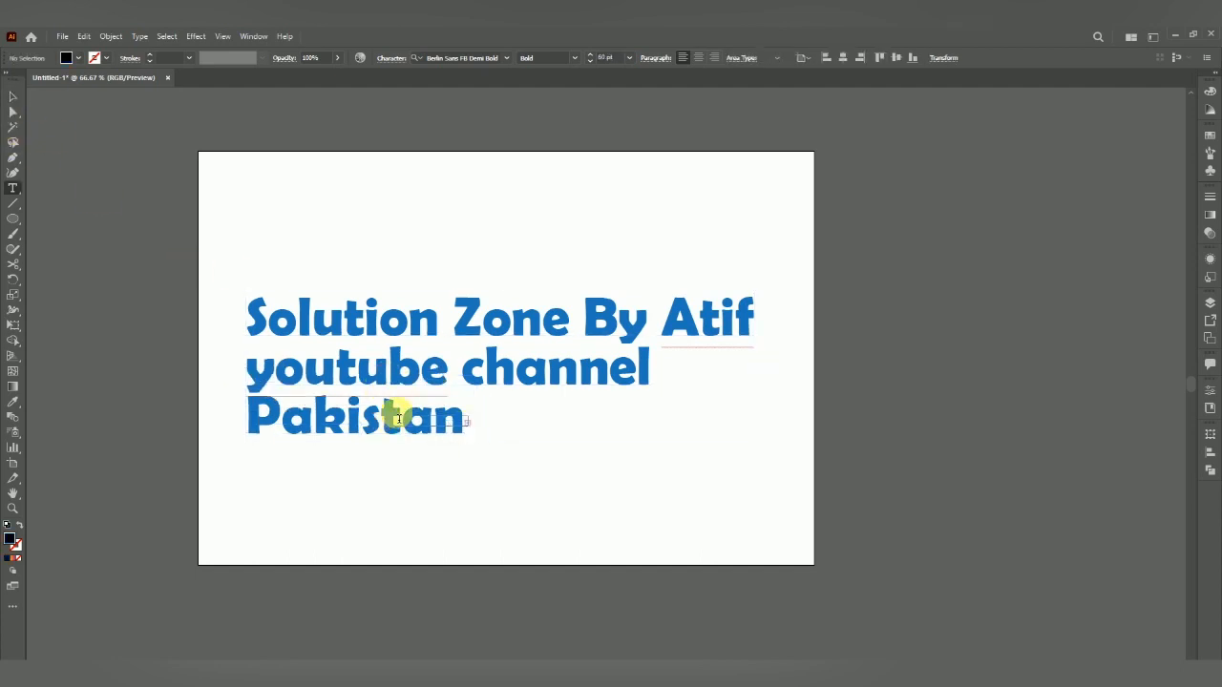
left_click(12, 96)
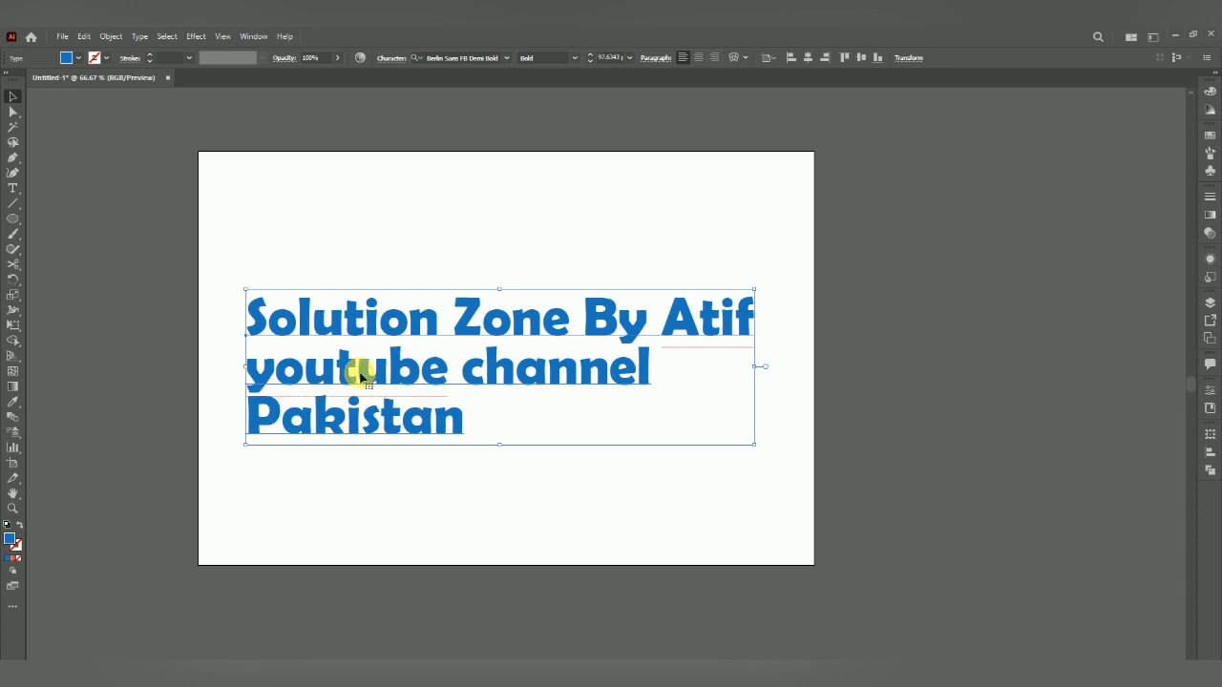
- Delete the "youtube channel" and "Pakistan" lines, keeping only the title line
double_click(360, 376)
left_click(451, 434)
double_click(453, 431)
left_click(458, 430)
left_click_drag(459, 430, 248, 379)
key("BackSpace")
key("BackSpace")
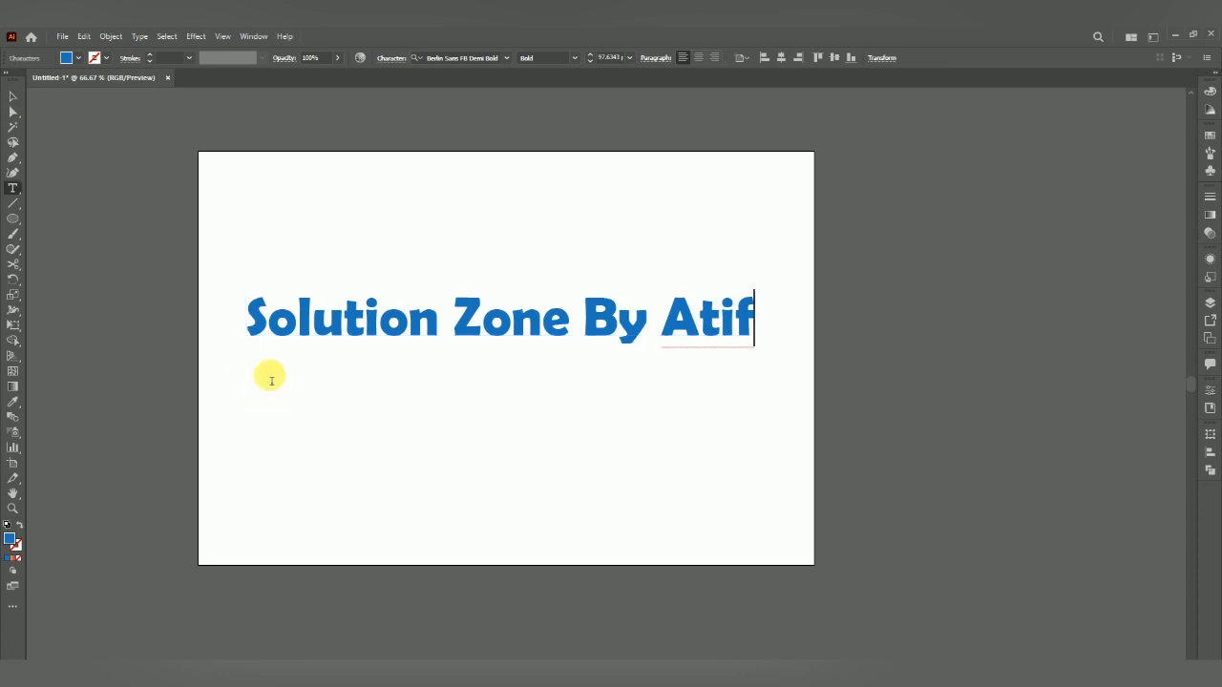
left_click(12, 96)
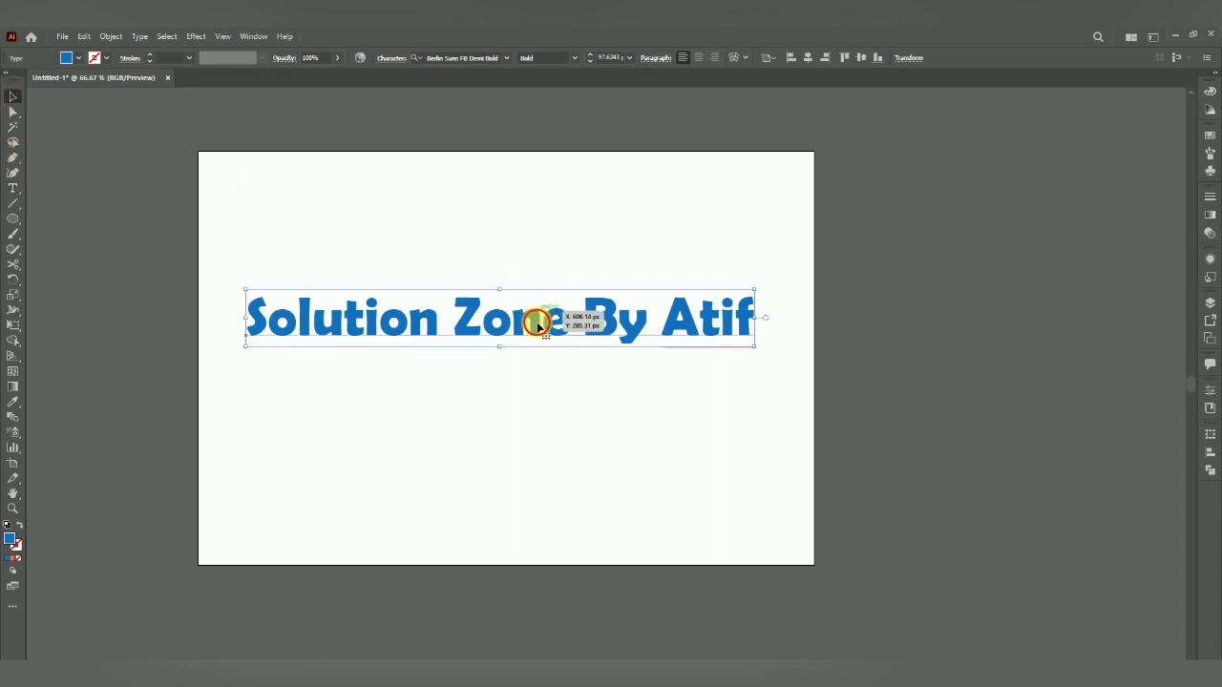
- Move the title slightly down, fill it with orange-red and deselect it
left_click_drag(537, 318, 538, 345)
left_click(78, 57)
left_click(111, 89)
left_click(112, 84)
left_click(566, 233)
left_click(567, 234)
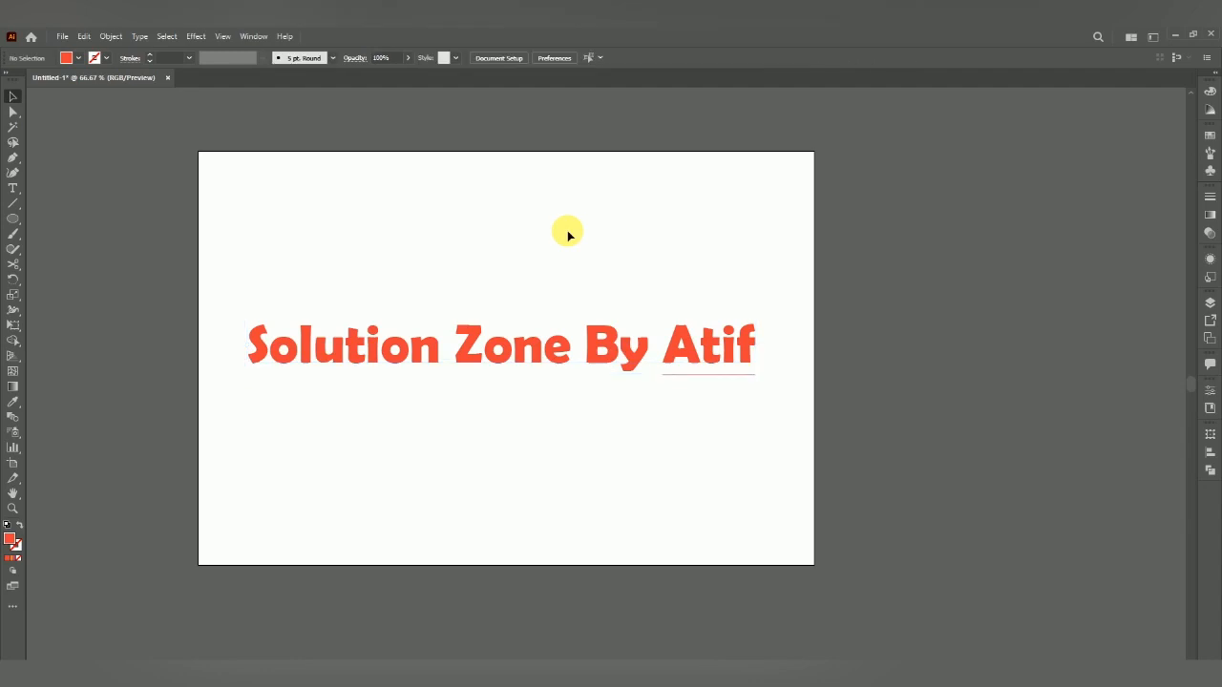
- Convert the title text to outlines and ungroup the result into separate letters
left_click(565, 352)
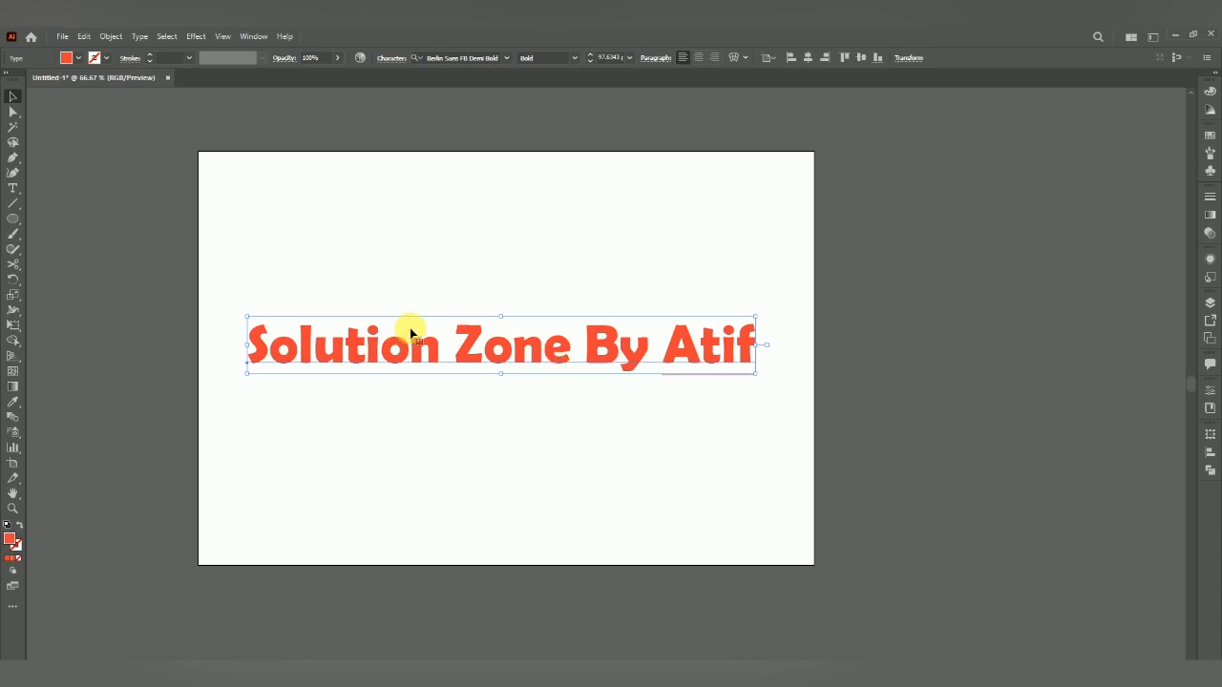
right_click(496, 354)
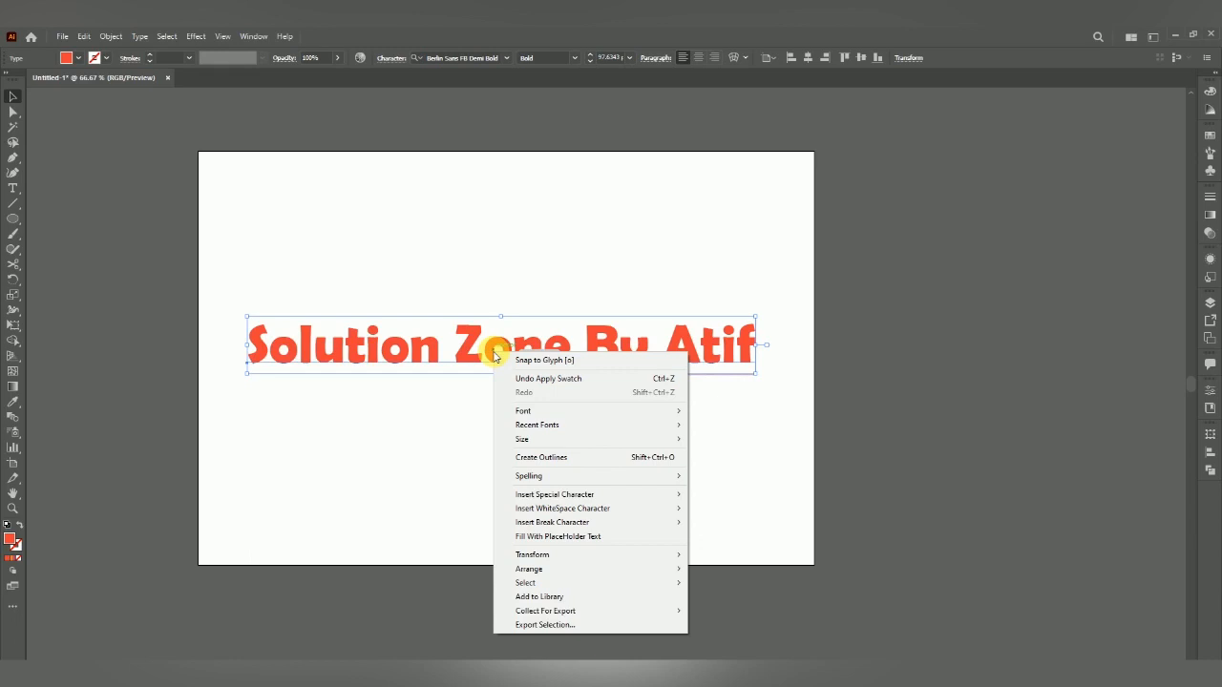
left_click(553, 462)
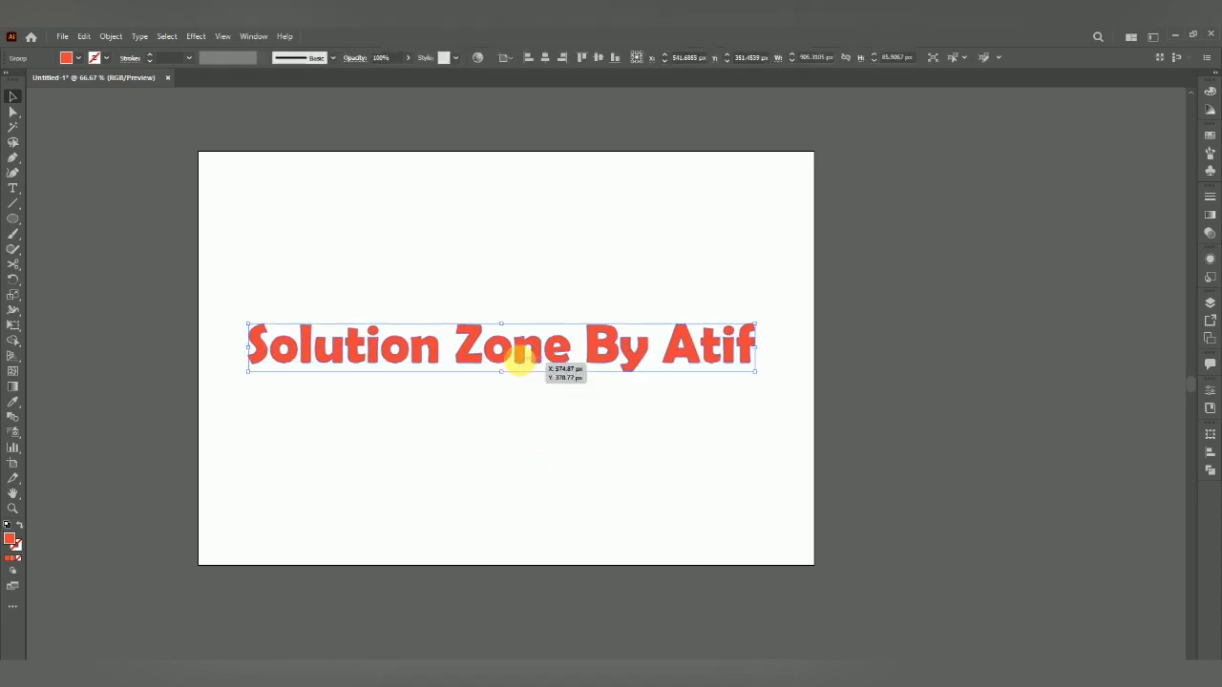
scroll(496, 349, "up", 2)
scroll(494, 350, "up", 1)
scroll(494, 351, "down", 3)
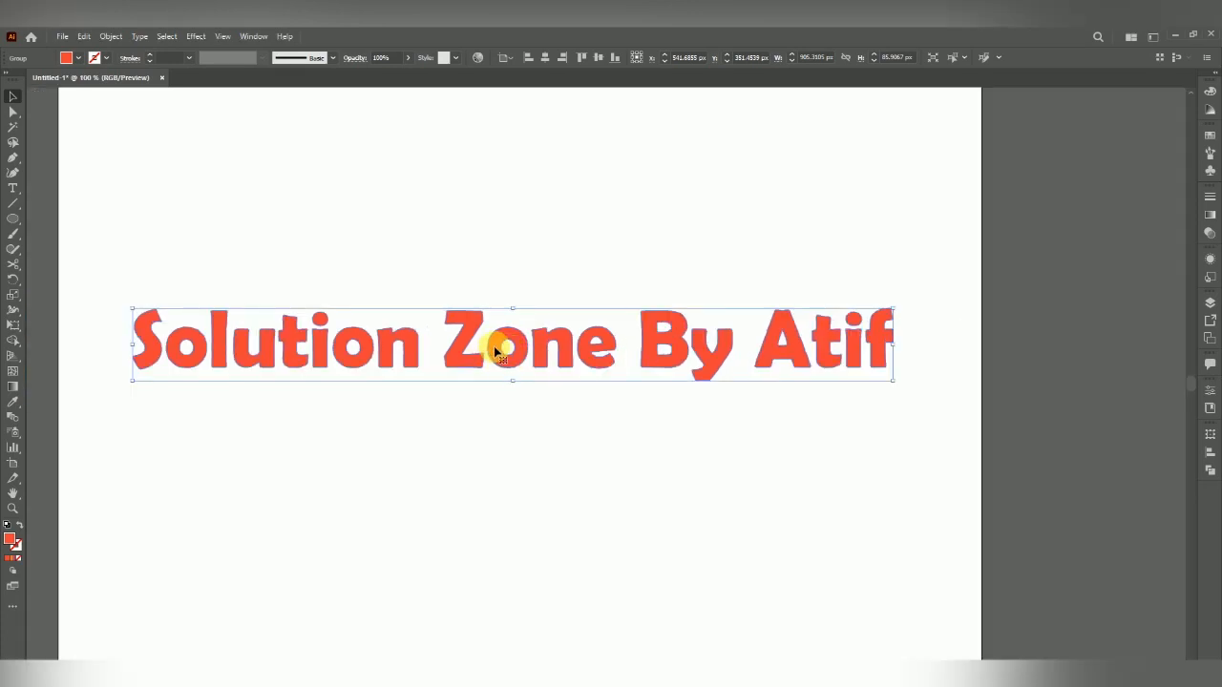
right_click(495, 350)
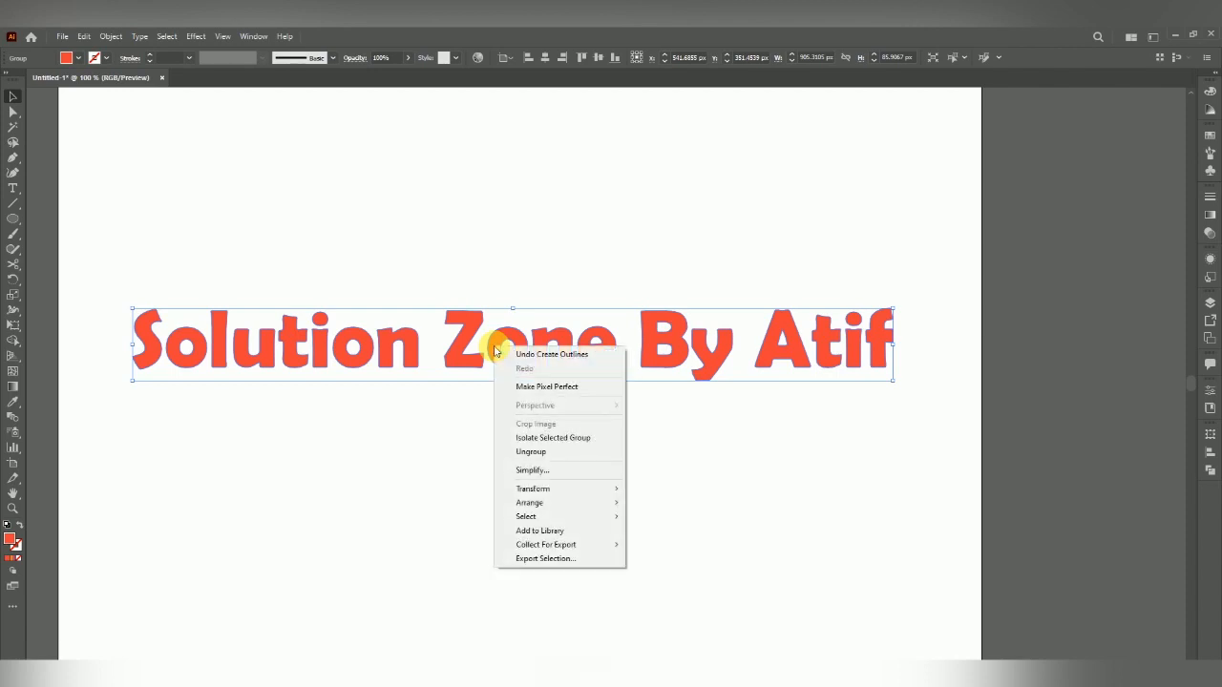
left_click(534, 452)
- Select the "Z" of "Zone", try moving it slightly down and undo the move
left_click(482, 385)
left_click(475, 366)
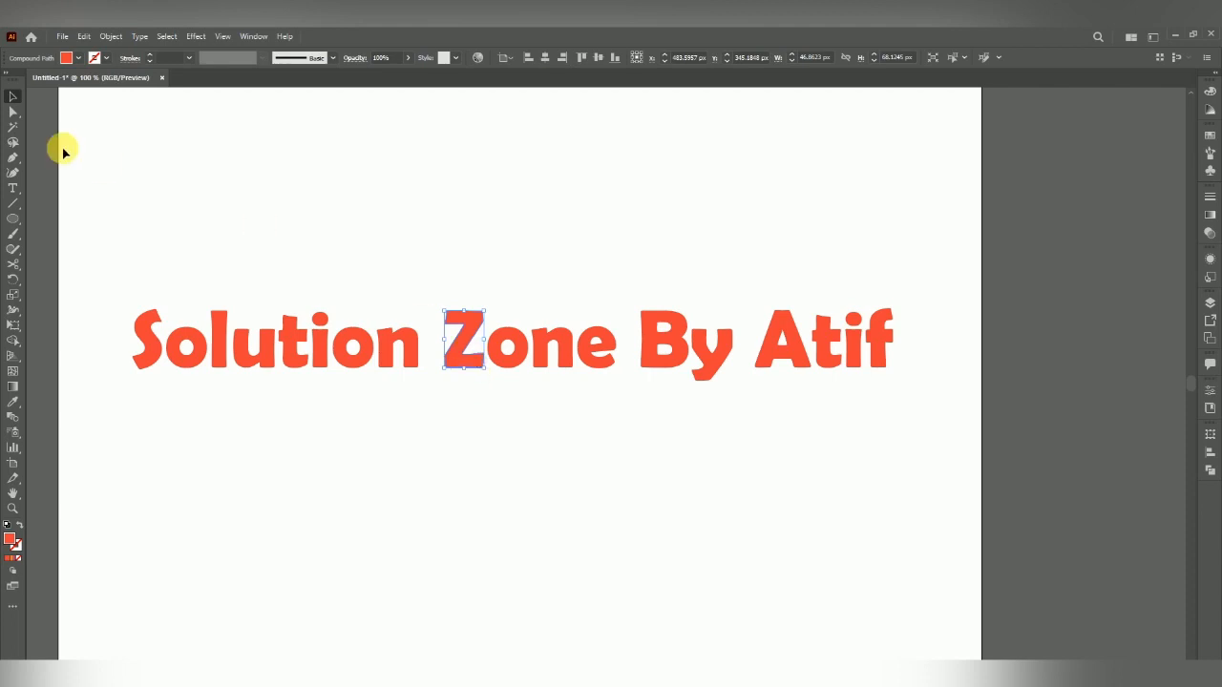
key("a")
left_click(13, 96)
left_click(429, 304)
left_click_drag(471, 328, 469, 377)
key("ctrl+z")
- Examine the anchor points of the "o" letters in "Zone" and "Solution" with the Direct Selection tool
left_click(512, 361)
left_click(13, 114)
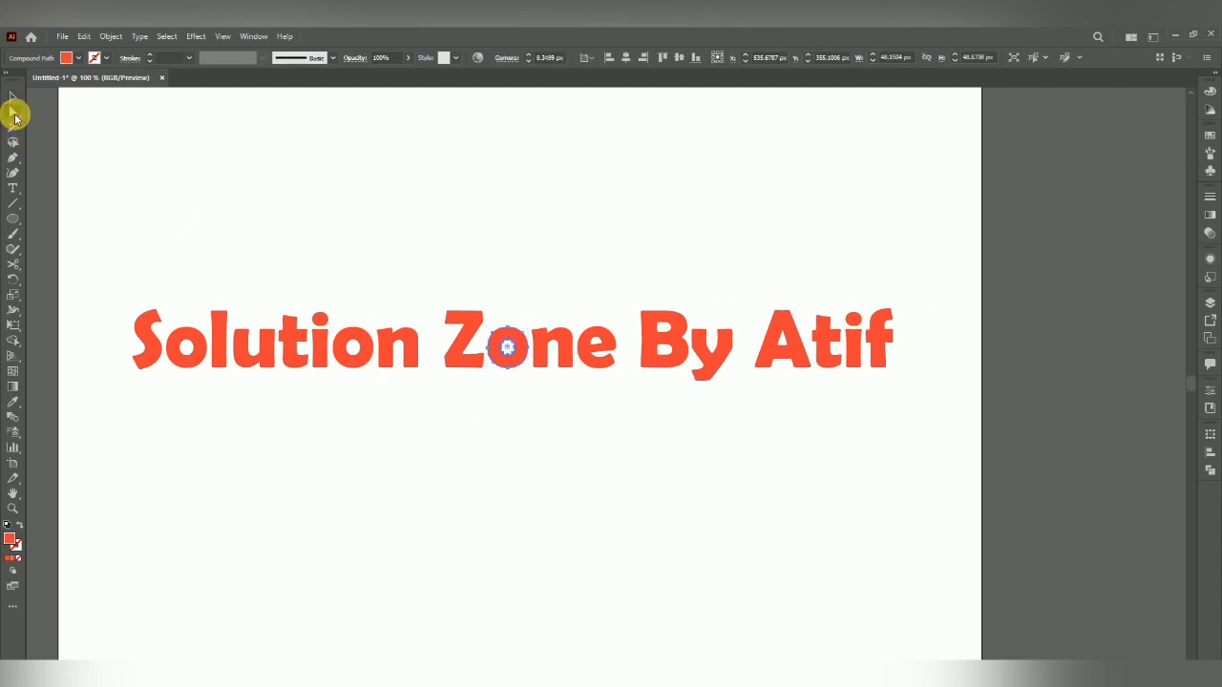
left_click(403, 344)
left_click(353, 334)
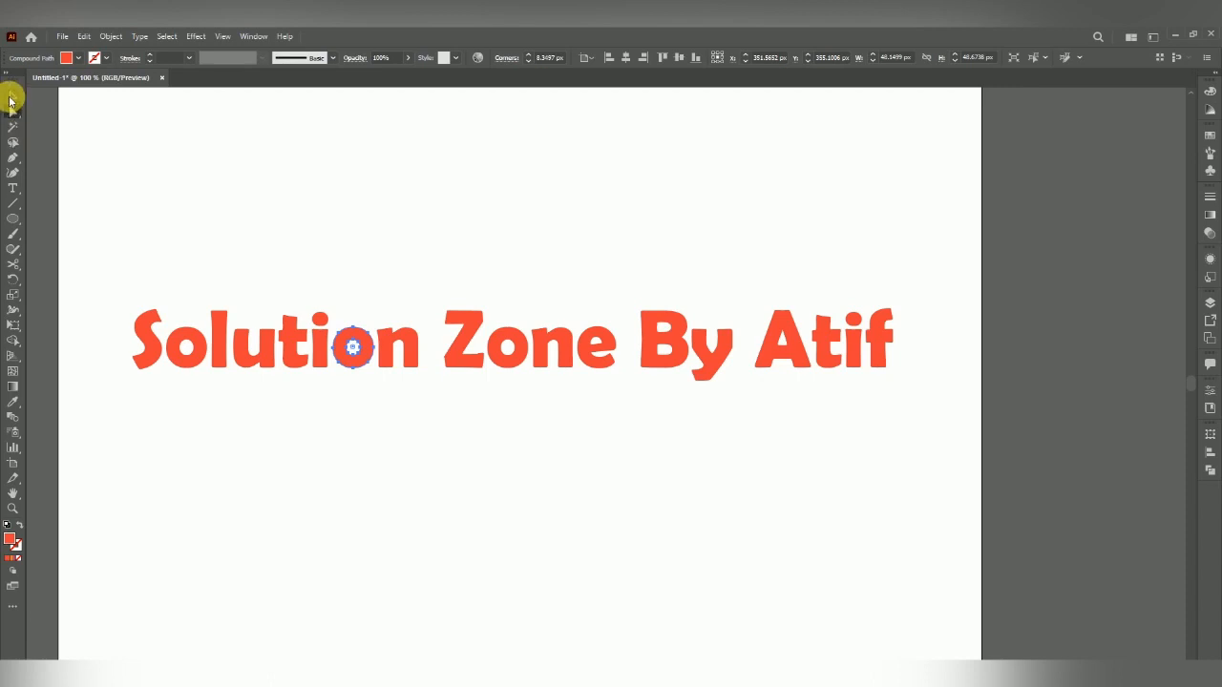
- Move the "Z" above the title and stretch its upper end far left and its lower end far right
left_click(13, 96)
left_click_drag(464, 322, 423, 245)
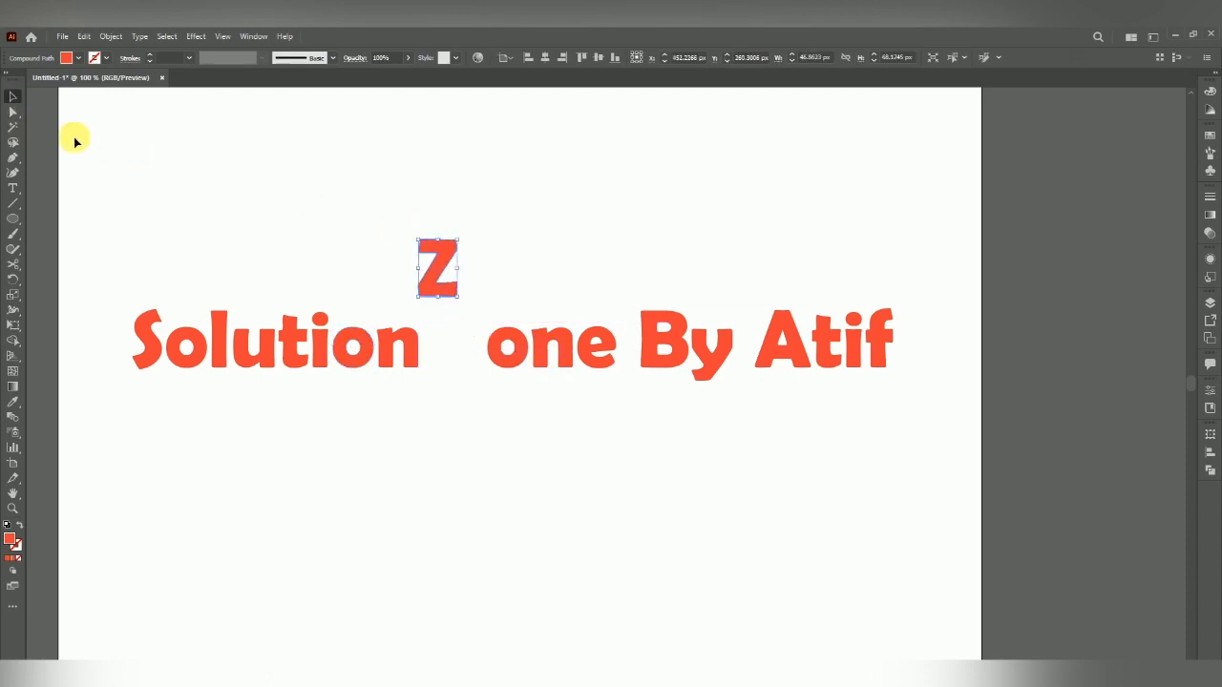
left_click(13, 111)
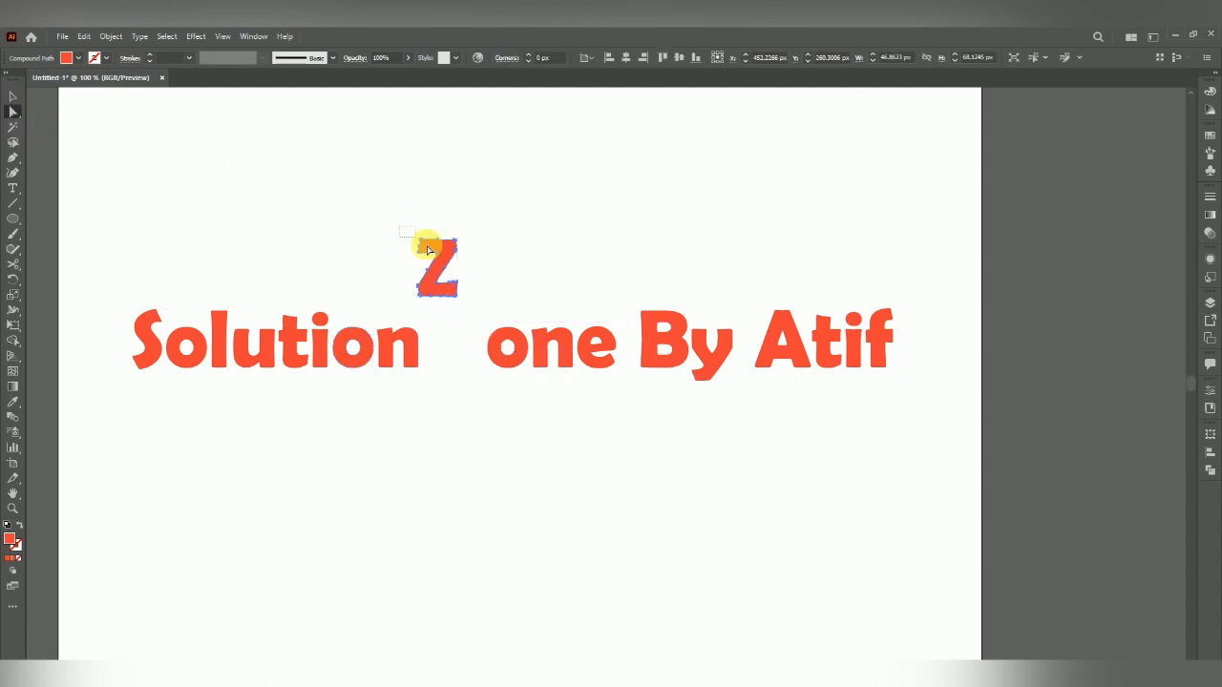
left_click_drag(421, 254, 292, 236)
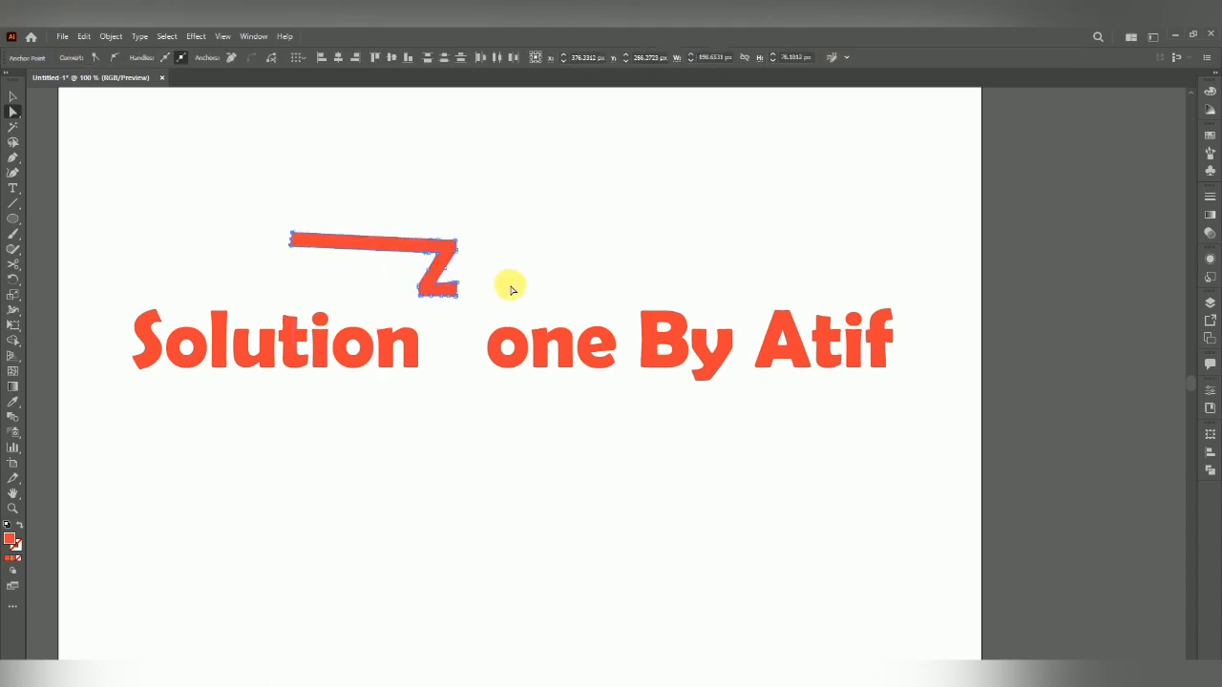
left_click_drag(459, 299, 632, 298)
left_click(586, 463)
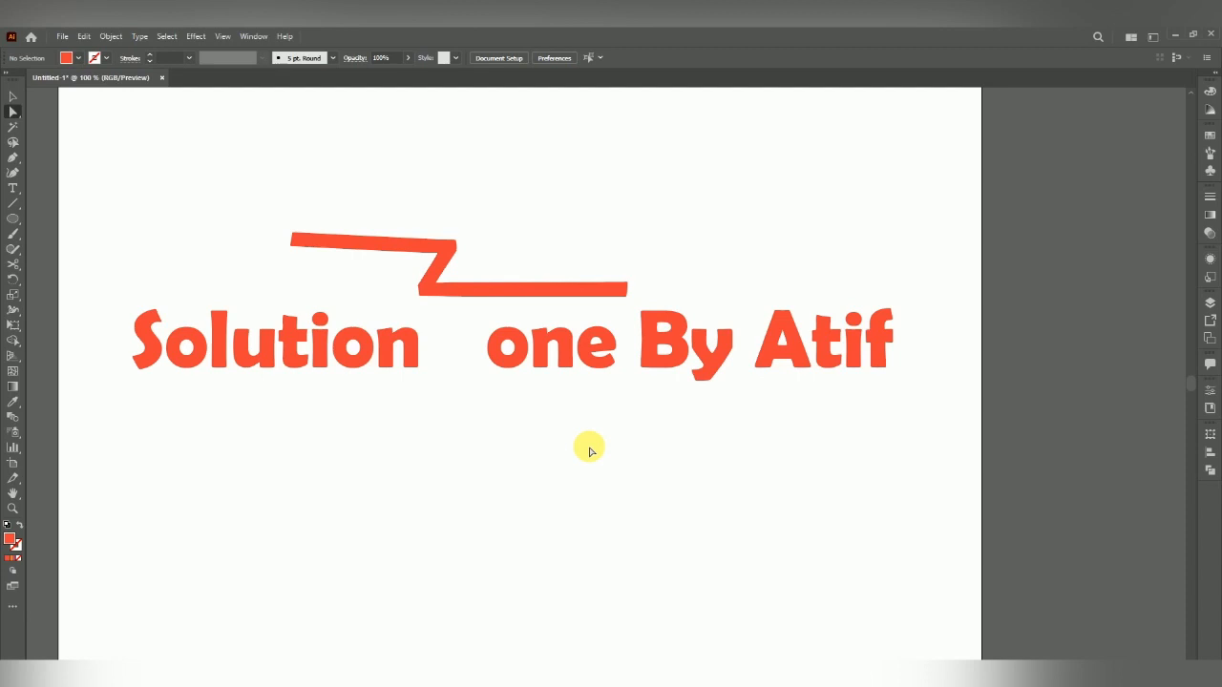
- Try moving the stretched "Z" below the title, and undo all letter edits back to the live text
left_click(13, 97)
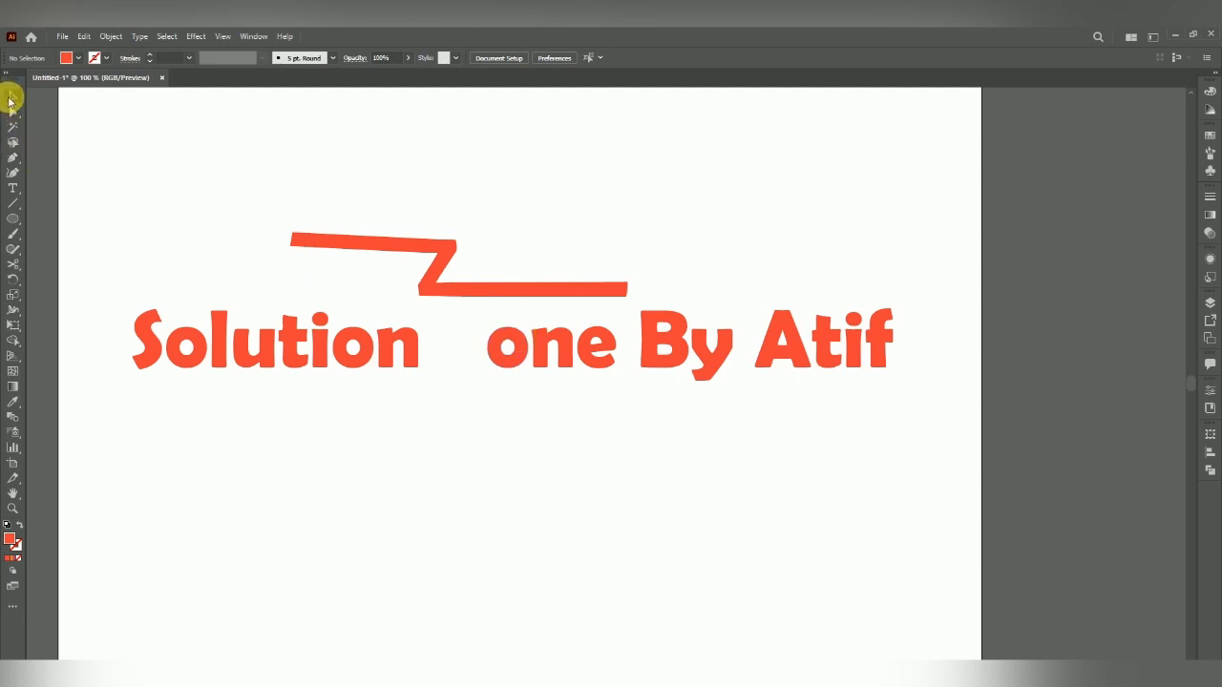
left_click_drag(446, 289, 423, 418)
key("ctrl+z")
key("ctrl+z")
key("ctrl+z")
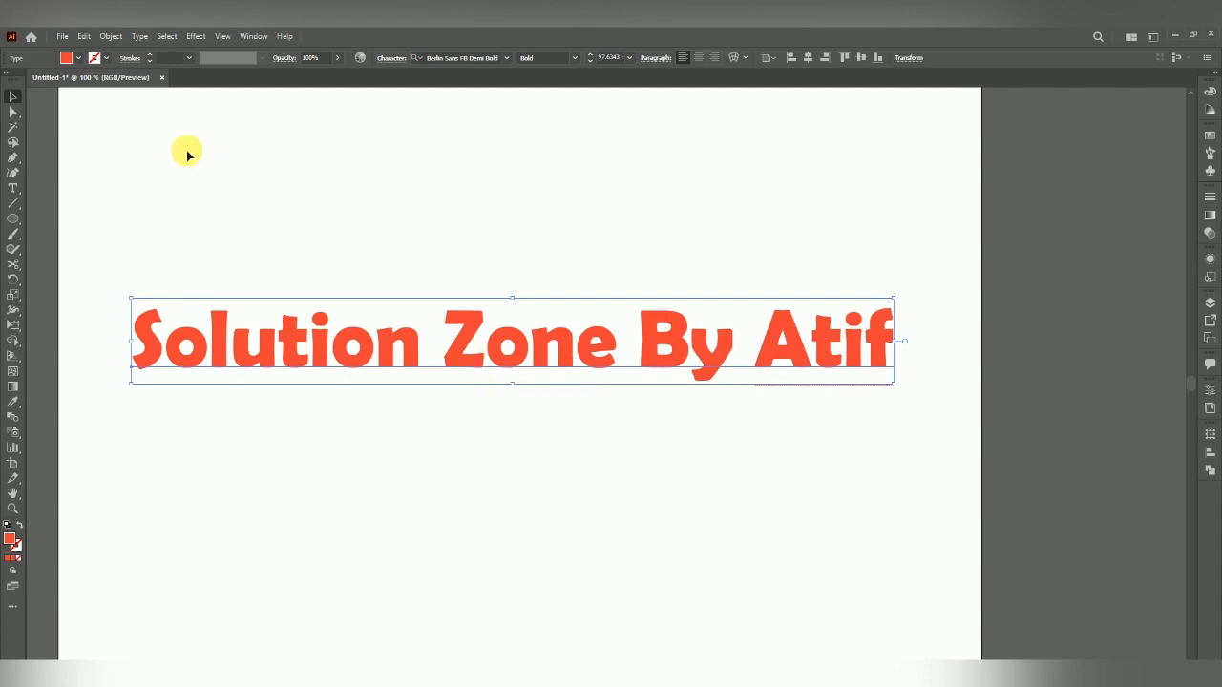
- Apply the orange-to-purple linear gradient as the title's fill
left_click(1210, 215)
left_click(1062, 215)
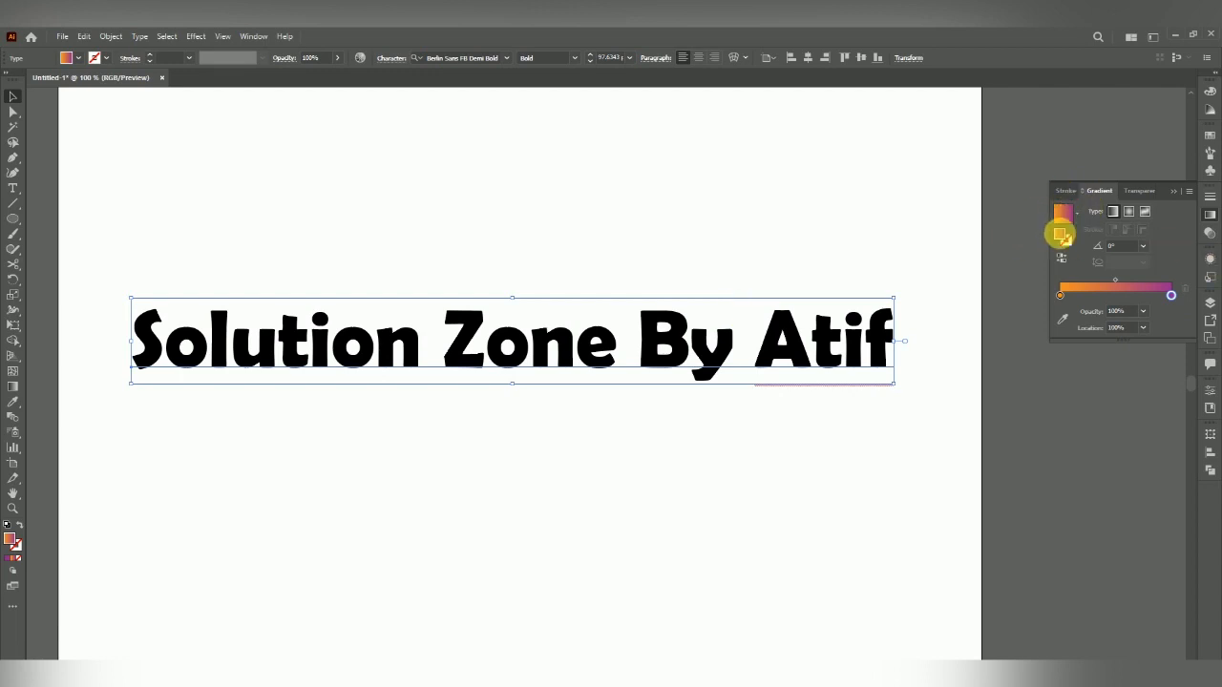
- Undo the gradient on the live title, convert the title to outlines and fill it with the orange-to-purple linear gradient
key("ctrl+z")
right_click(601, 348)
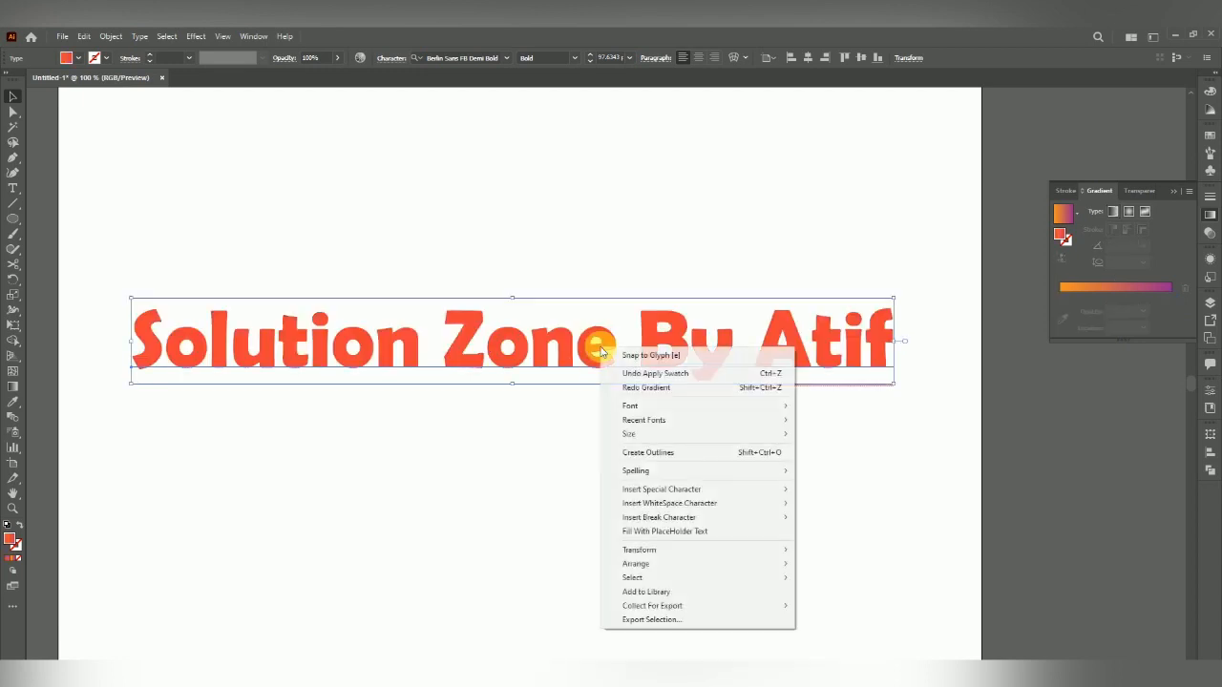
left_click(646, 452)
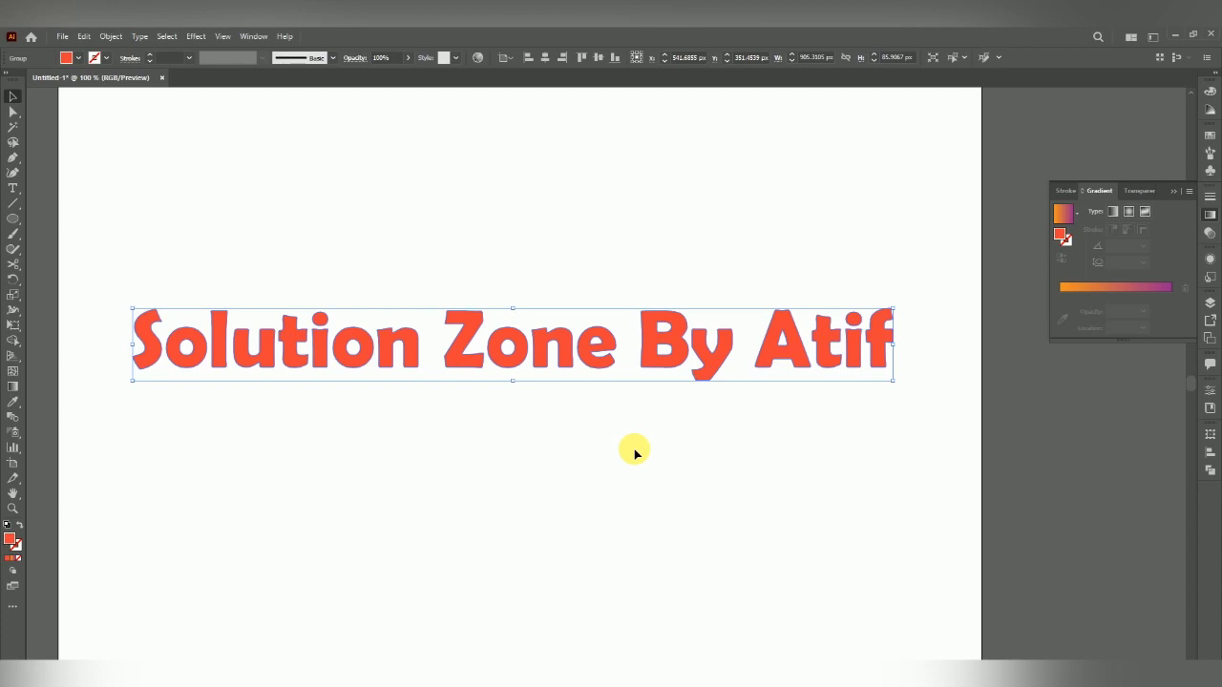
left_click(1067, 218)
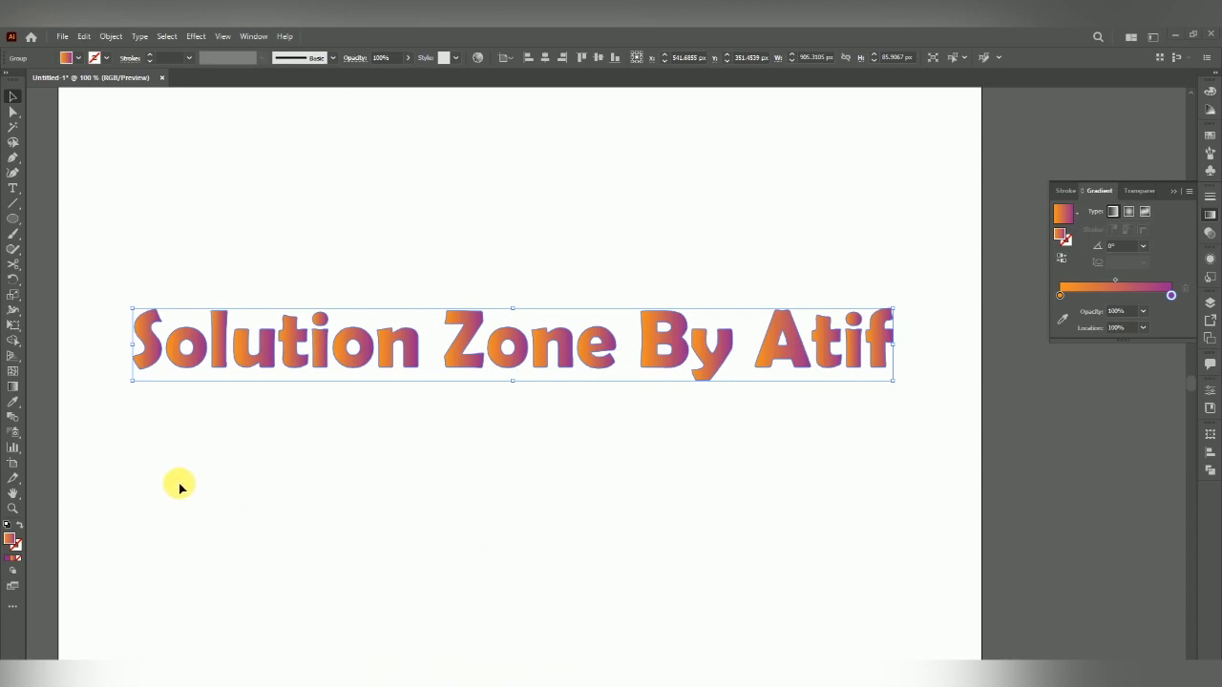
- Stretch one continuous gradient across the outlined title with the Gradient tool, from orange at its start to purple at its end
left_click(13, 386)
mouse_move(292, 334)
left_mouse_down()
mouse_move(480, 331)
mouse_move(614, 355)
left_mouse_up()
left_click_drag(208, 336, 792, 345)
left_click(12, 96)
left_click(549, 294)
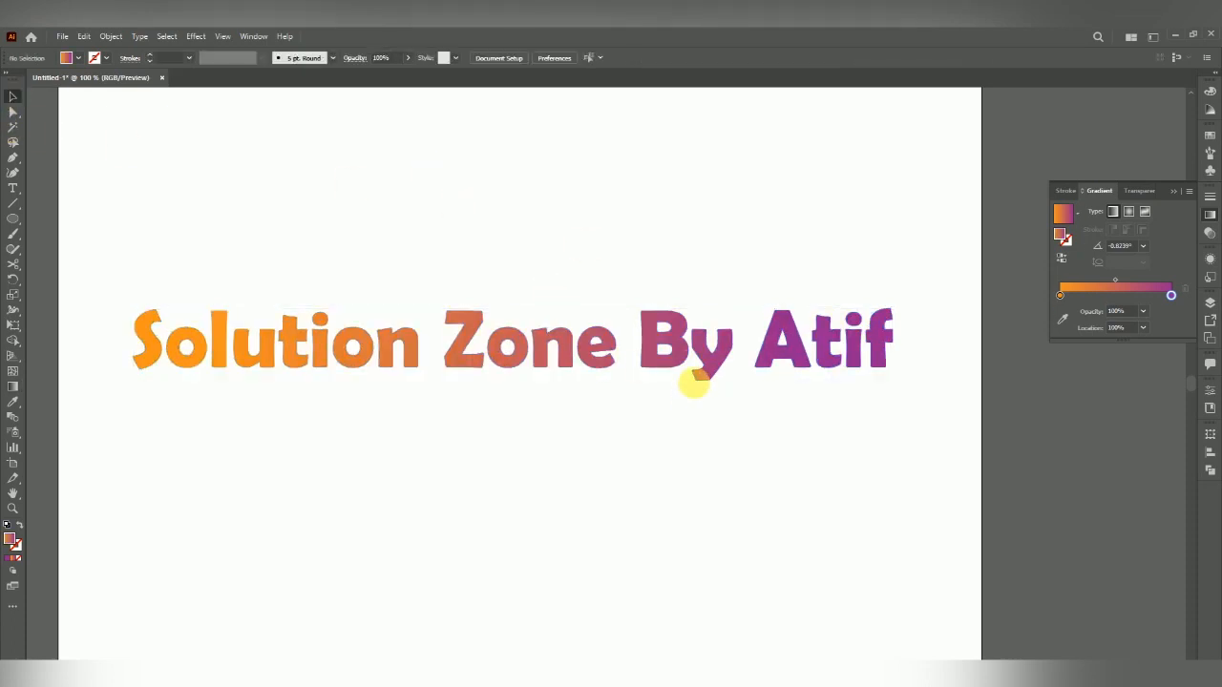
left_click(699, 366)
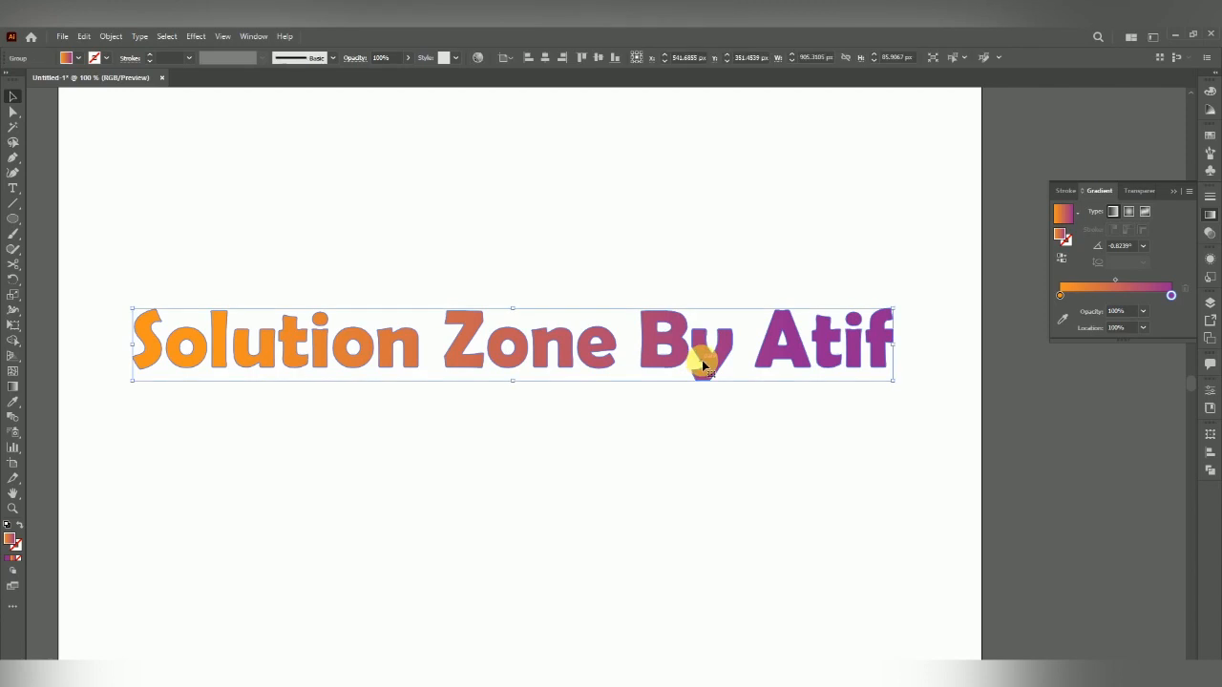
left_click_drag(702, 366, 704, 347)
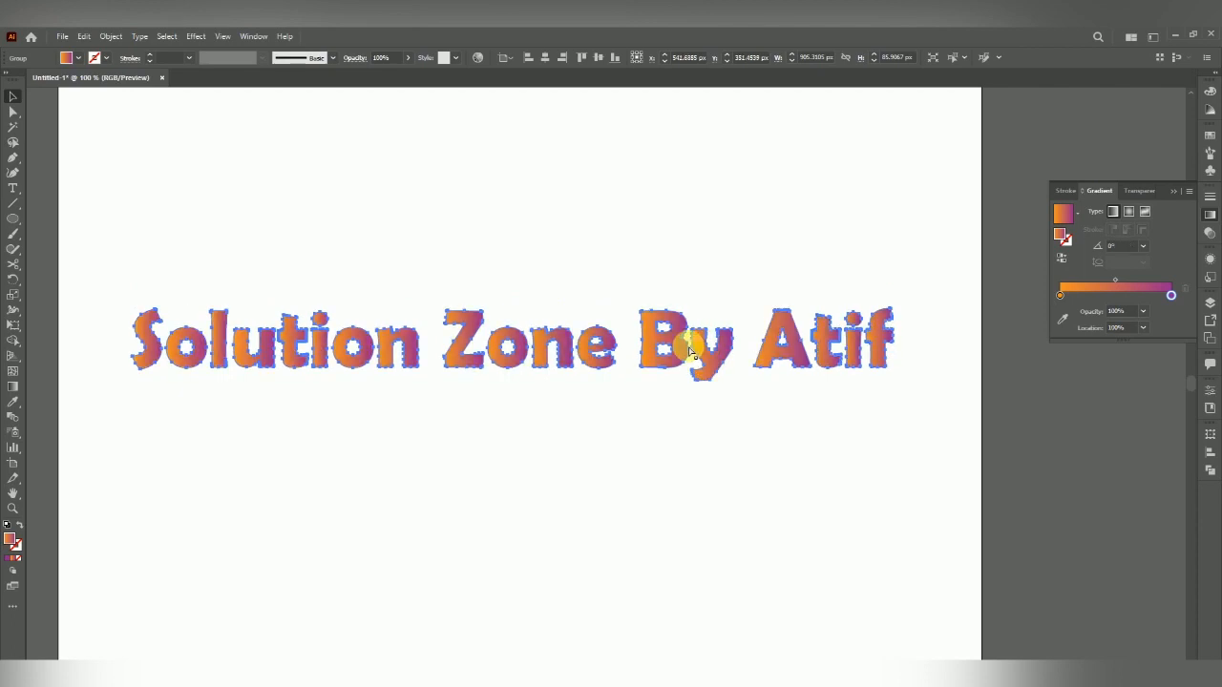
- Undo the gradient edits and the outline conversion back to the live red text
key("ctrl+z")
key("ctrl+z")
key("ctrl+z")
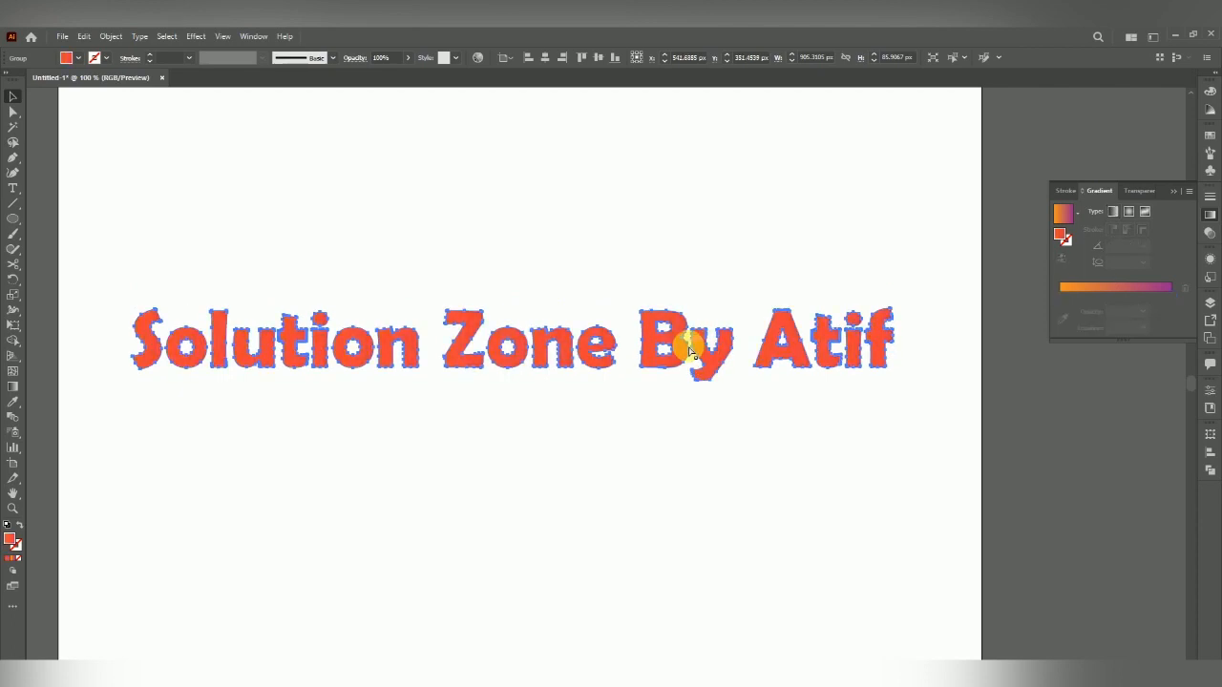
key("ctrl+z")
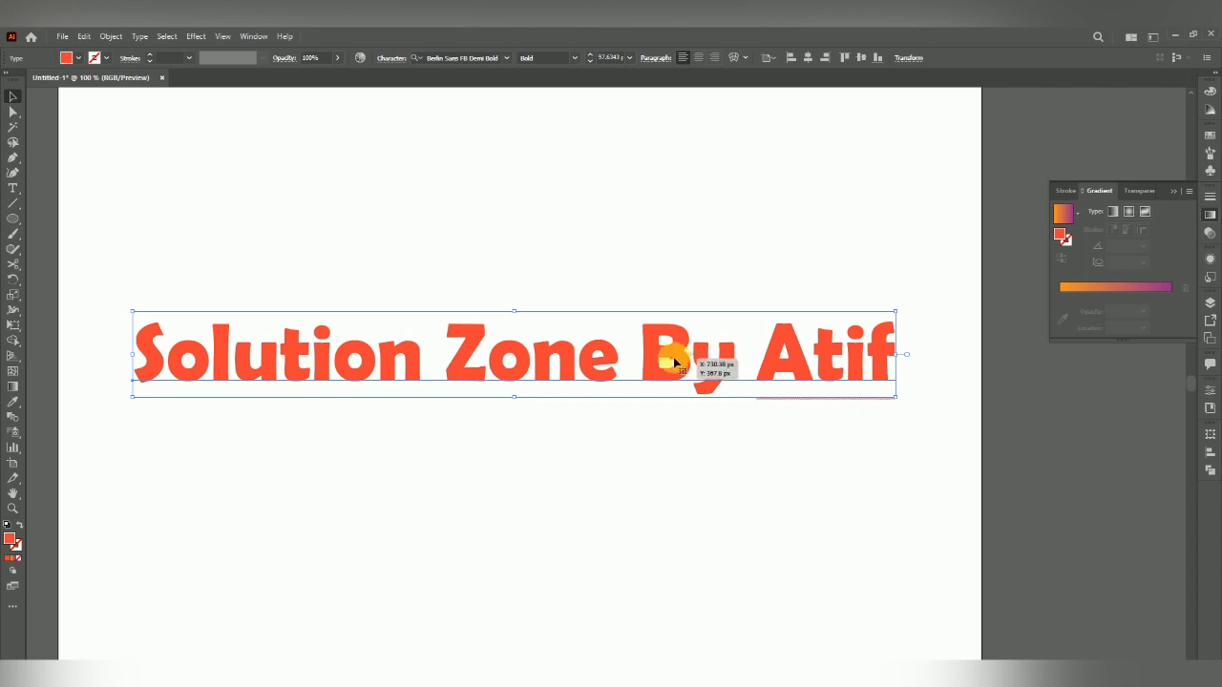
- Nudge the live title slightly down and to the right, and add a new fill to its appearance
left_click(1173, 191)
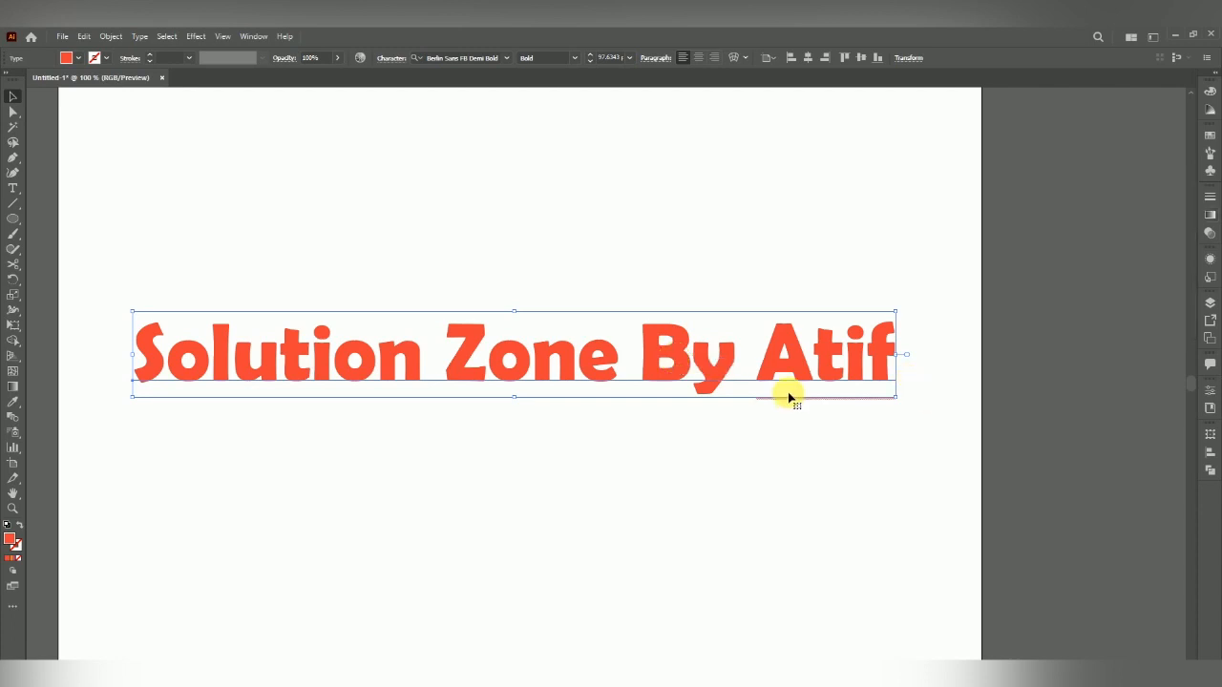
mouse_move(786, 378)
left_mouse_down()
mouse_move(792, 387)
mouse_move(775, 370)
left_mouse_up()
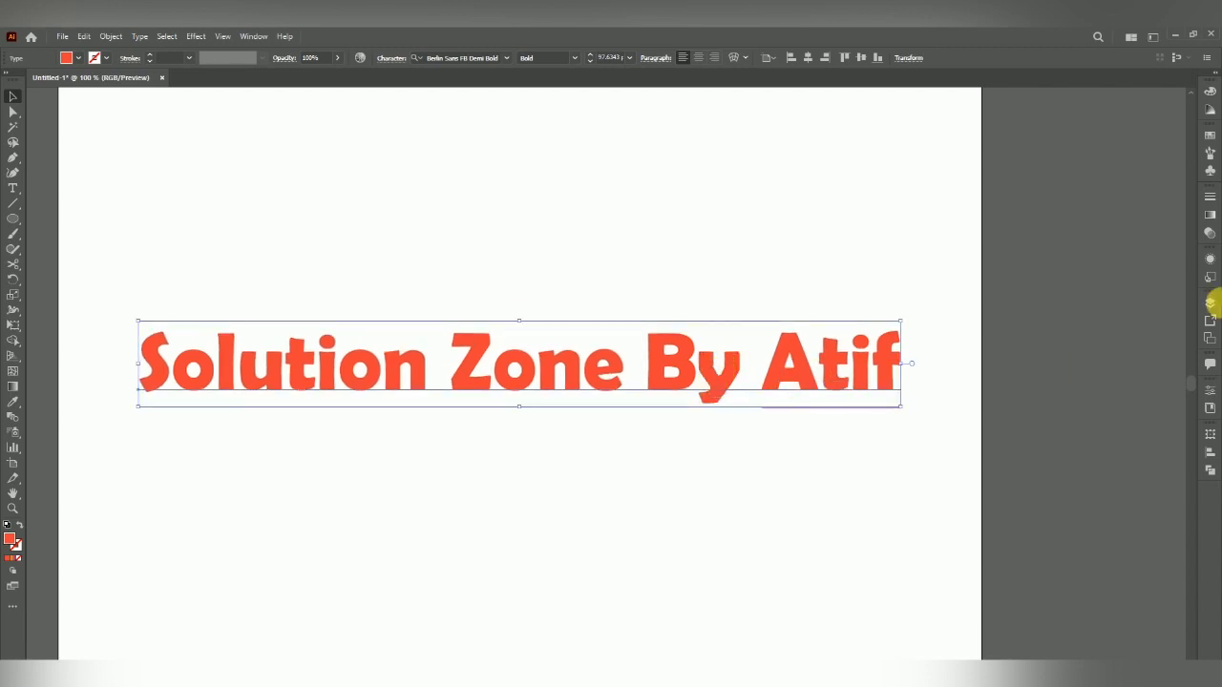
left_click(1210, 262)
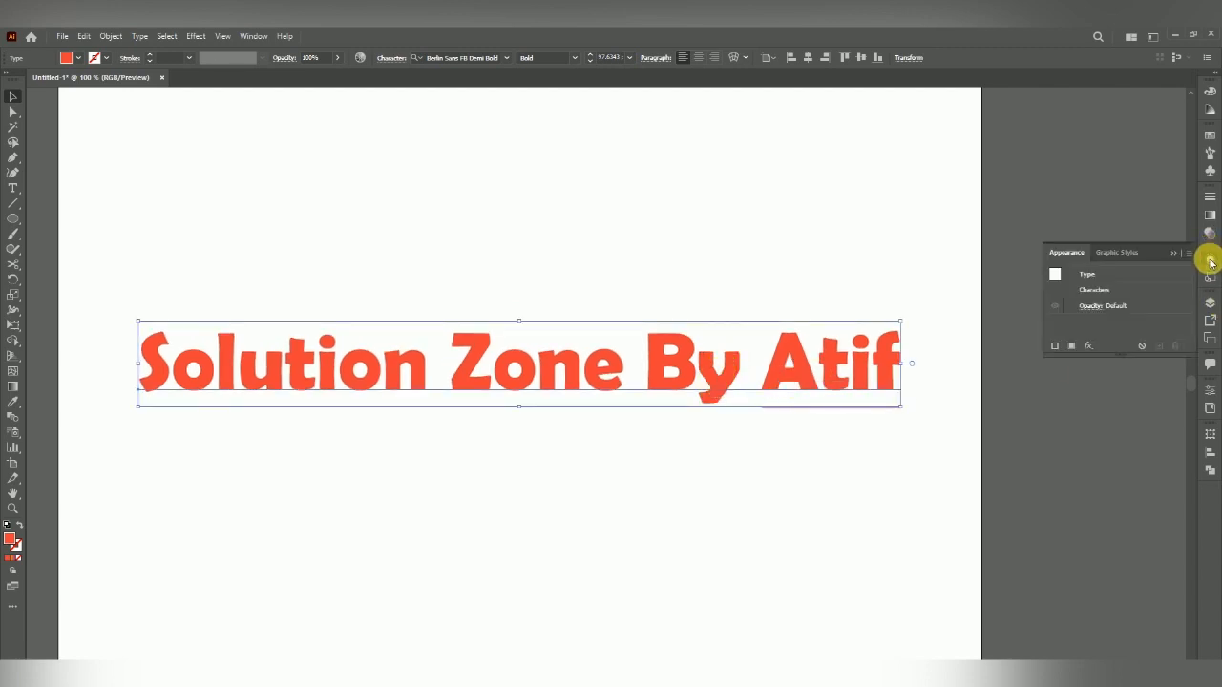
left_click(1071, 348)
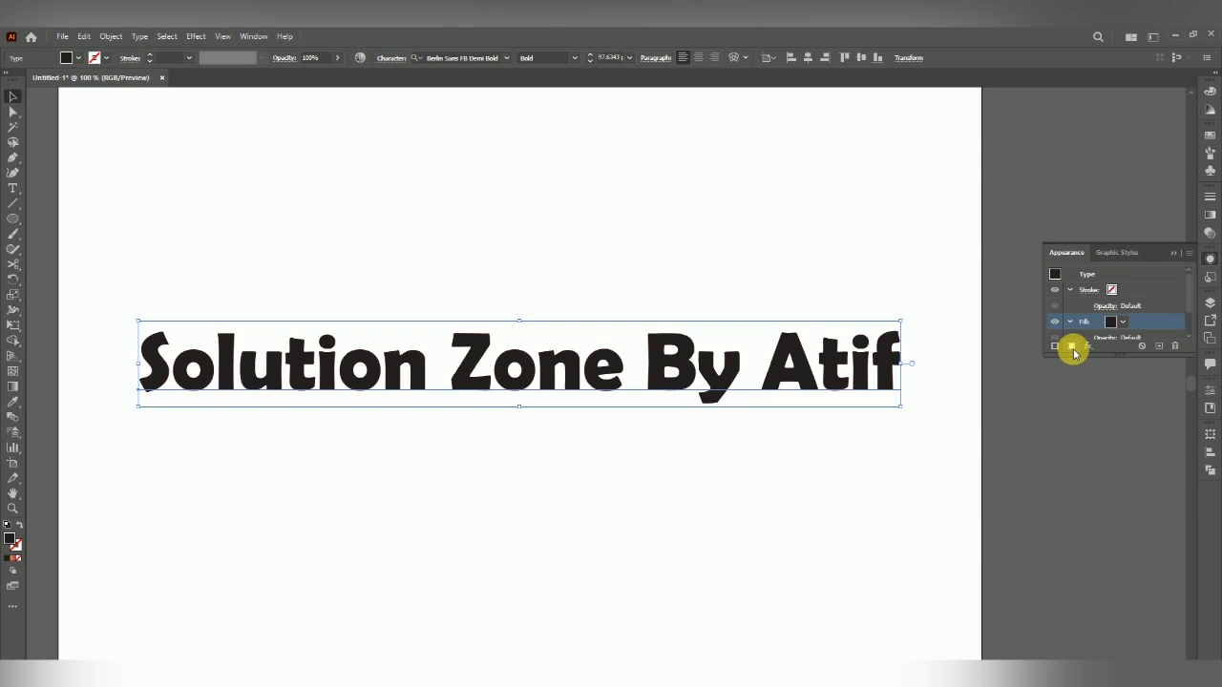
- Set the title's new fill to the white-to-black linear gradient swatch
left_click(1122, 324)
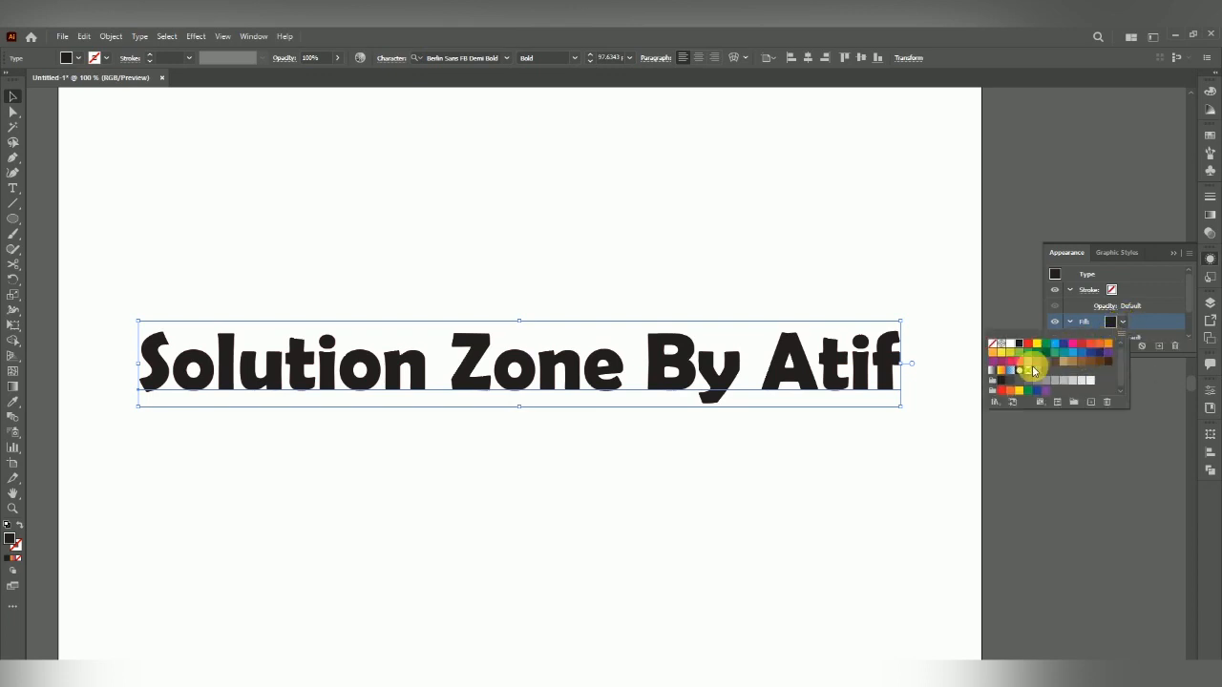
left_click(994, 371)
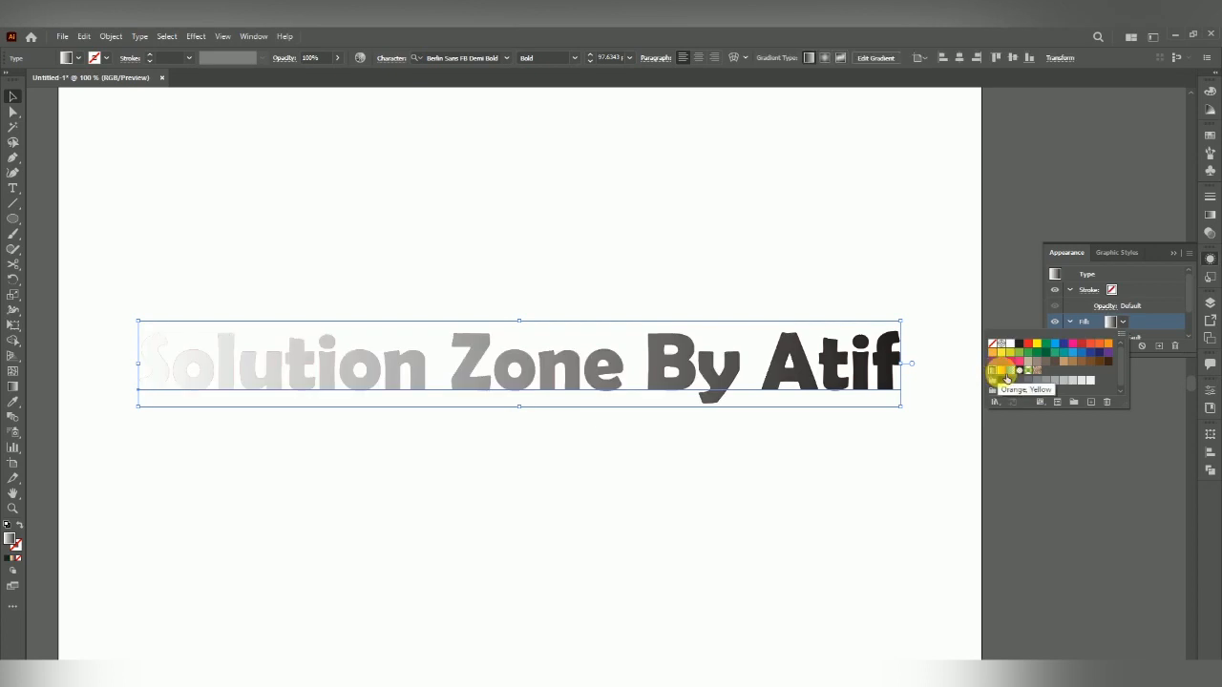
left_click(1006, 379)
left_click(996, 372)
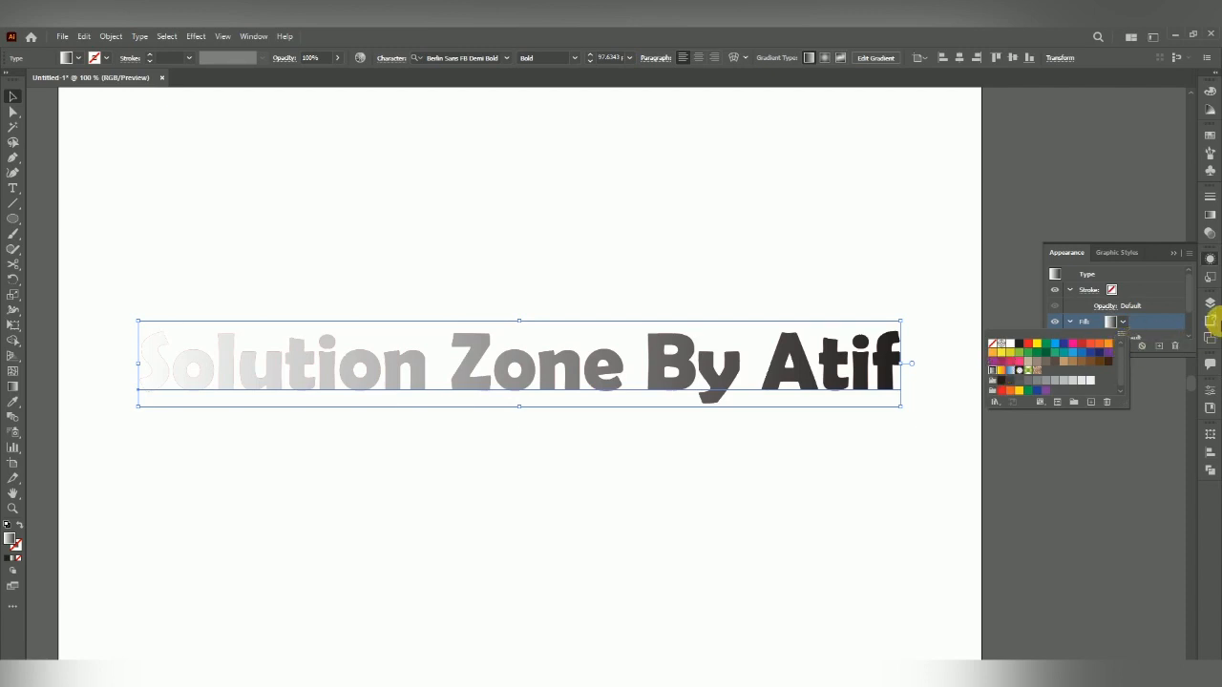
- Recolor the title's gradient with an orange end stop and a red start stop
left_click(1210, 218)
left_click(1210, 219)
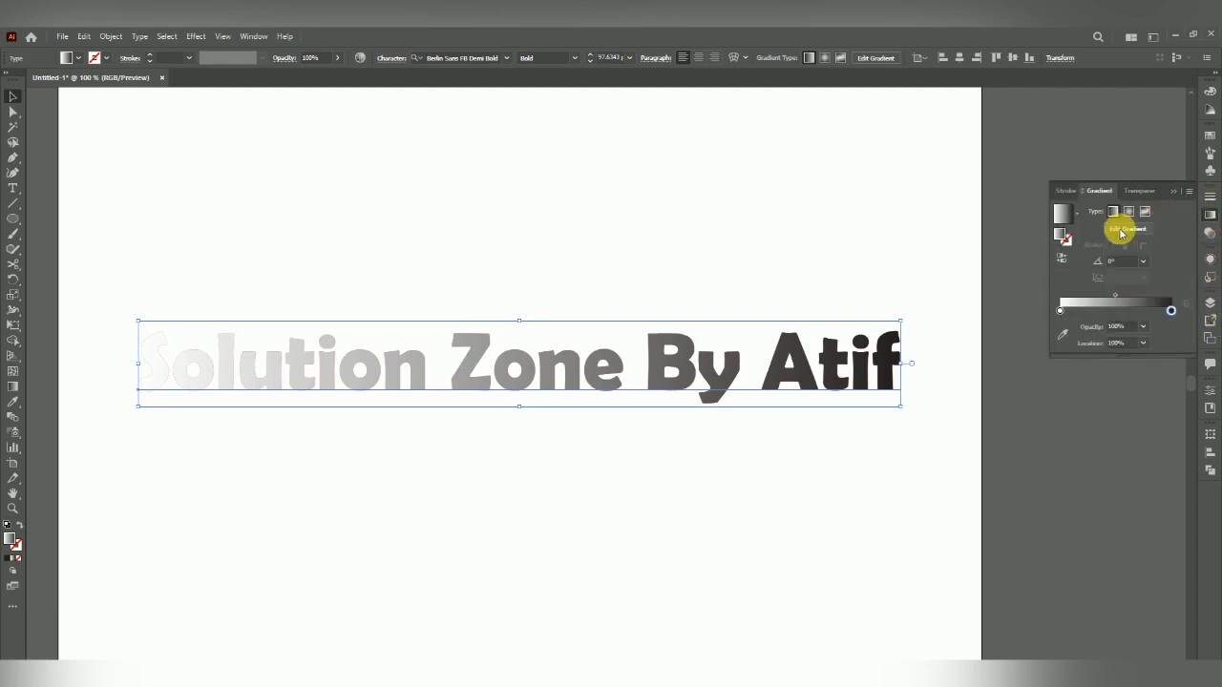
double_click(1172, 311)
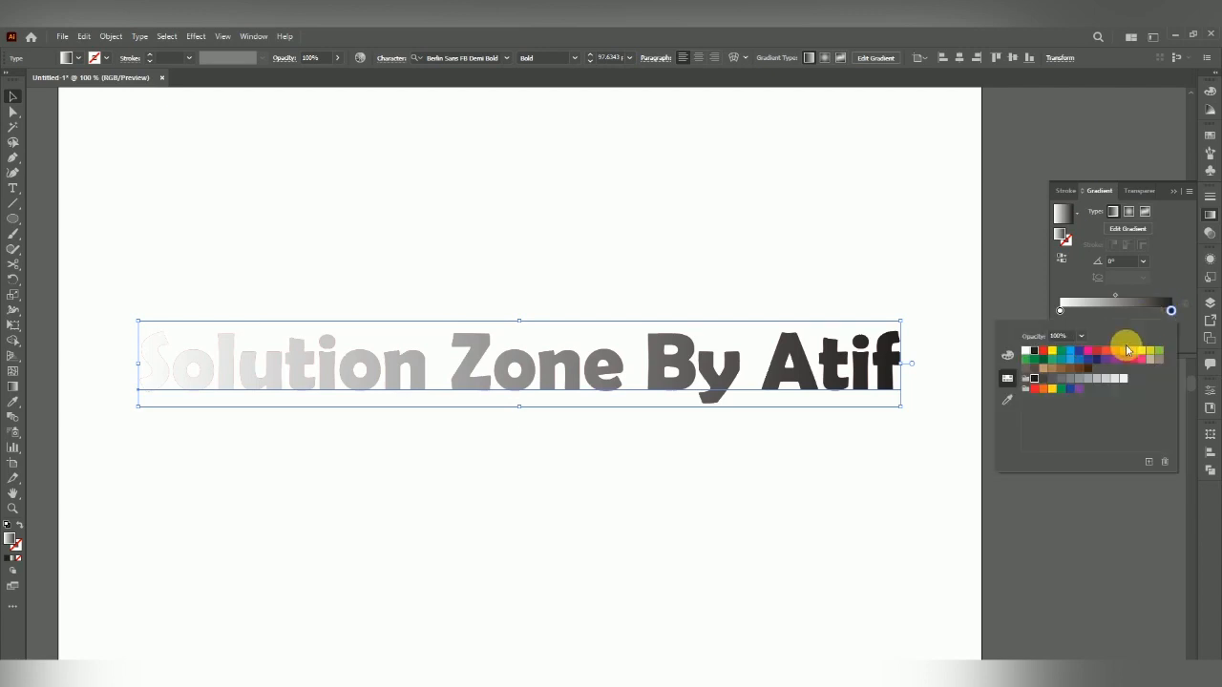
left_click(1122, 350)
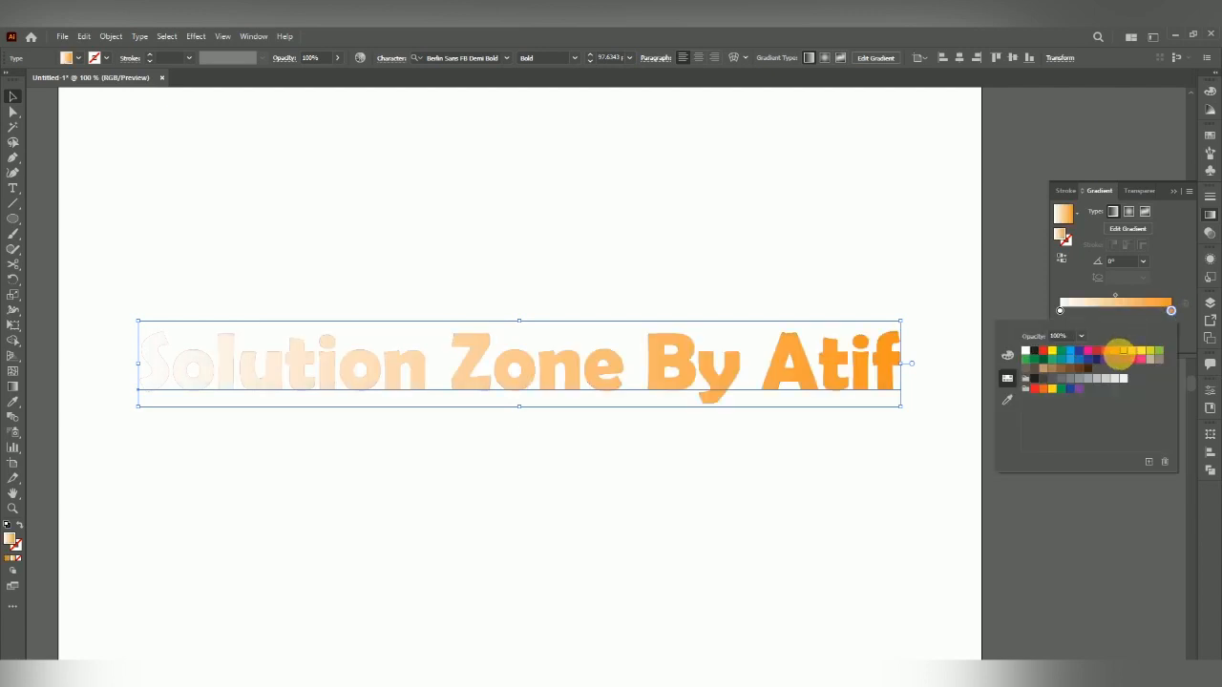
double_click(1059, 313)
left_click(1095, 350)
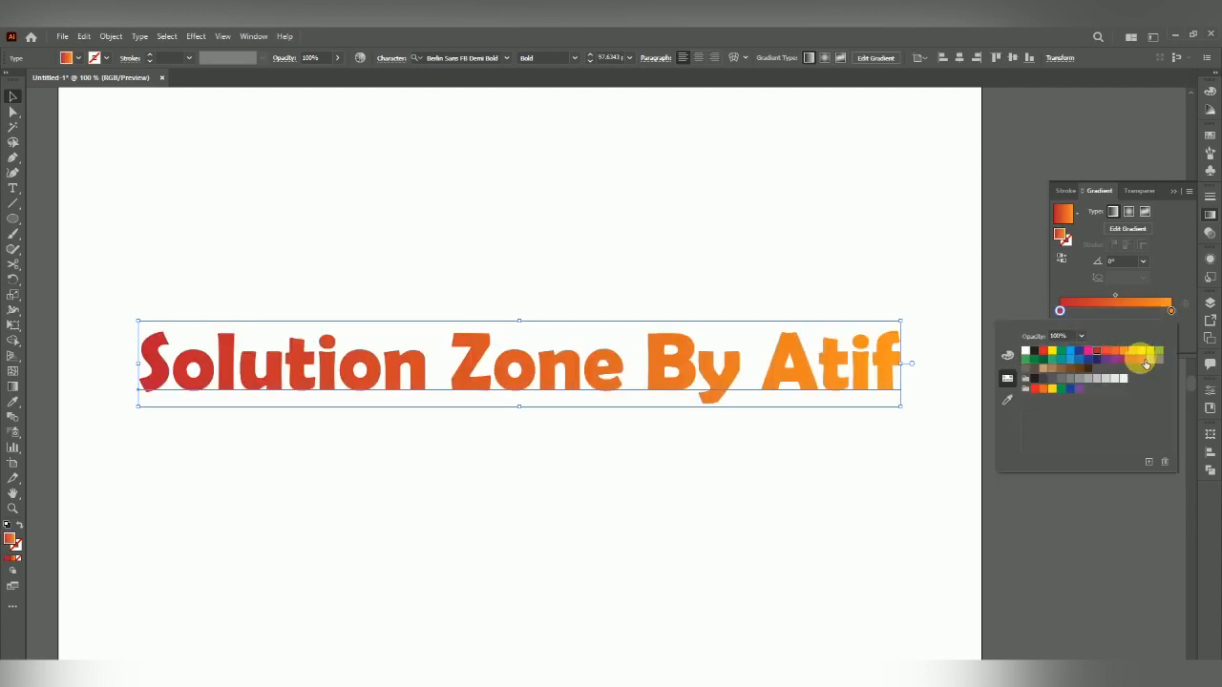
- Try pink and green on the gradient's end stop, and settle on dark blue
double_click(1171, 308)
left_click(1140, 359)
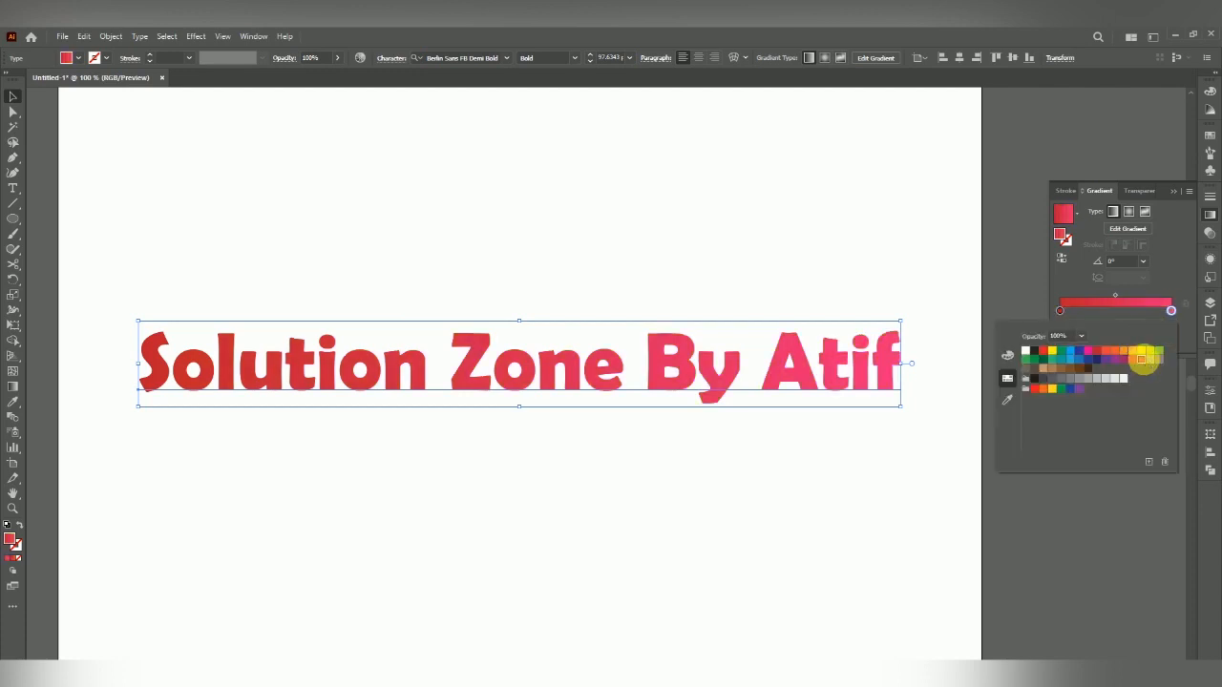
left_click(1156, 353)
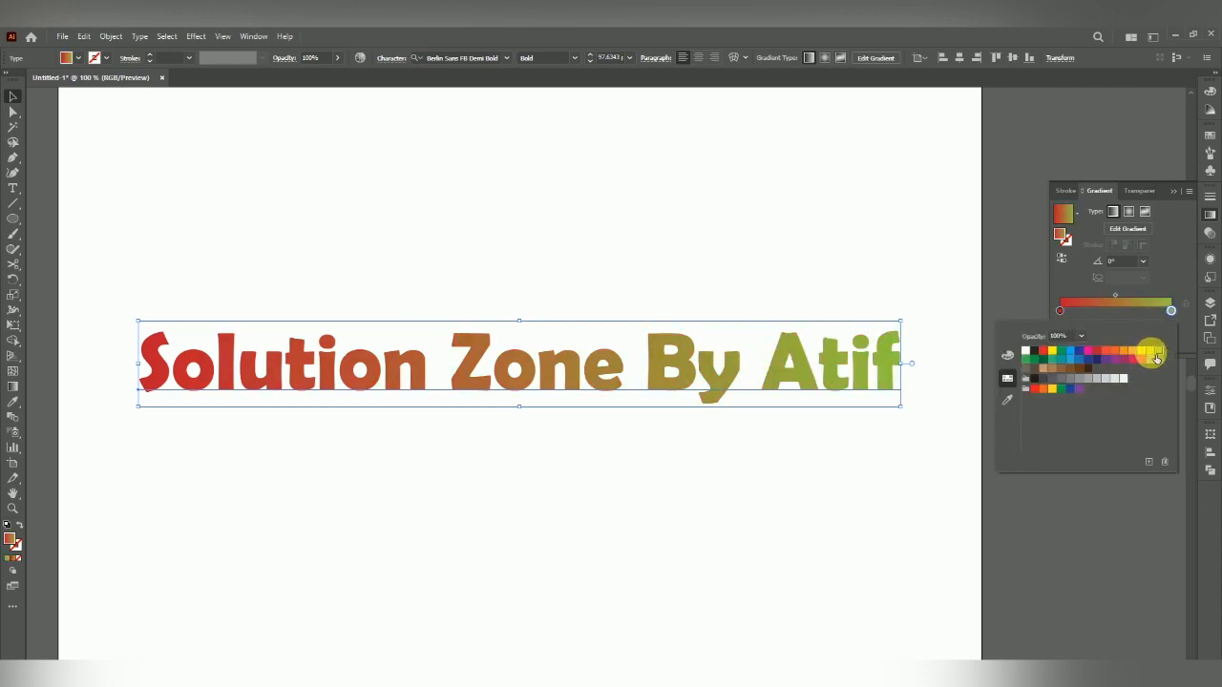
left_click(1088, 359)
left_click(856, 412)
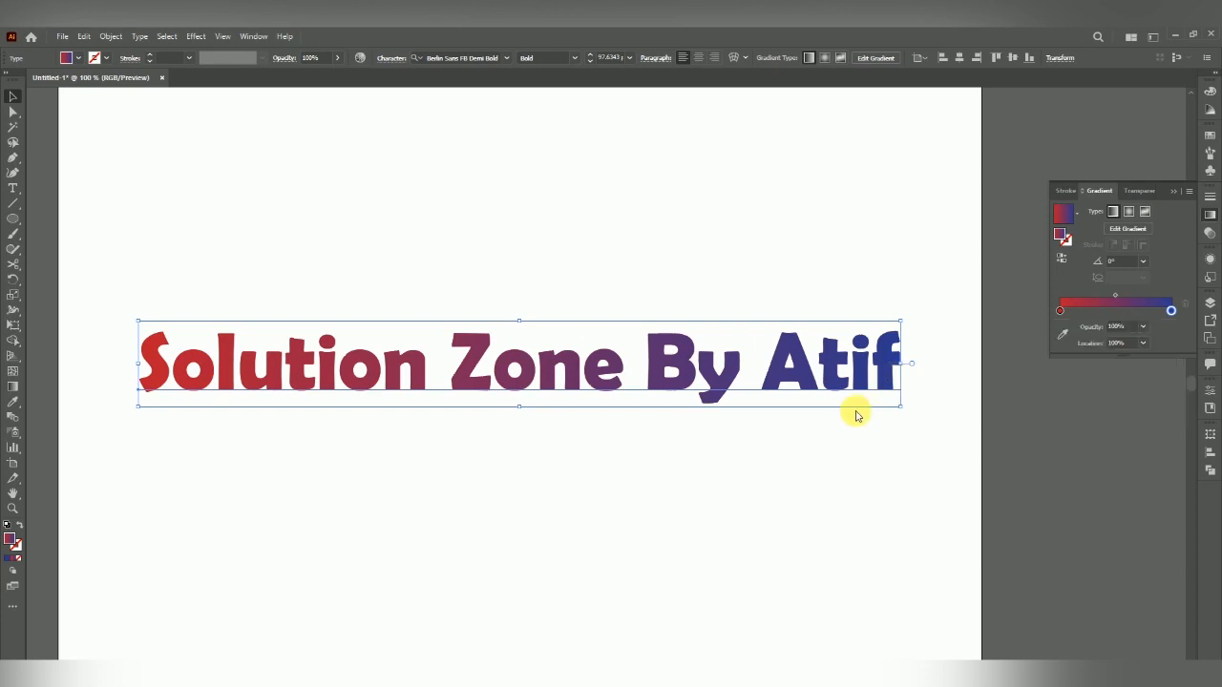
- Delete the letters "on" from "Zone" in the gradient-filled live text and retype them
double_click(610, 383)
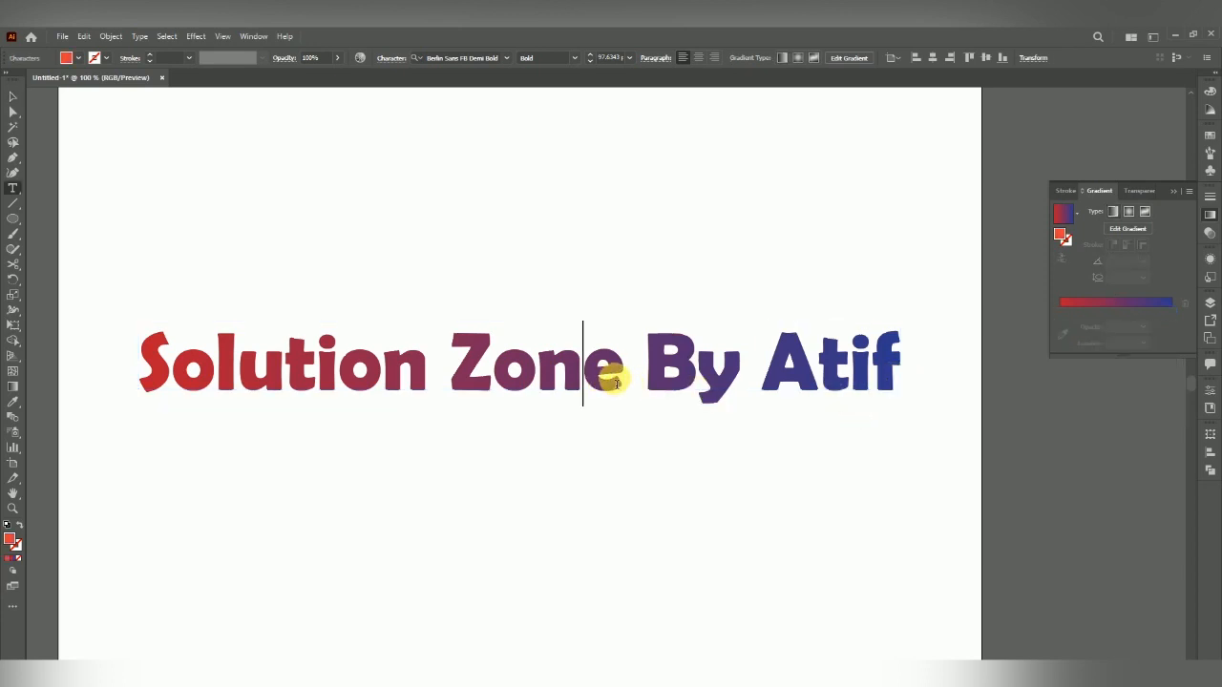
key("BackSpace")
key("BackSpace")
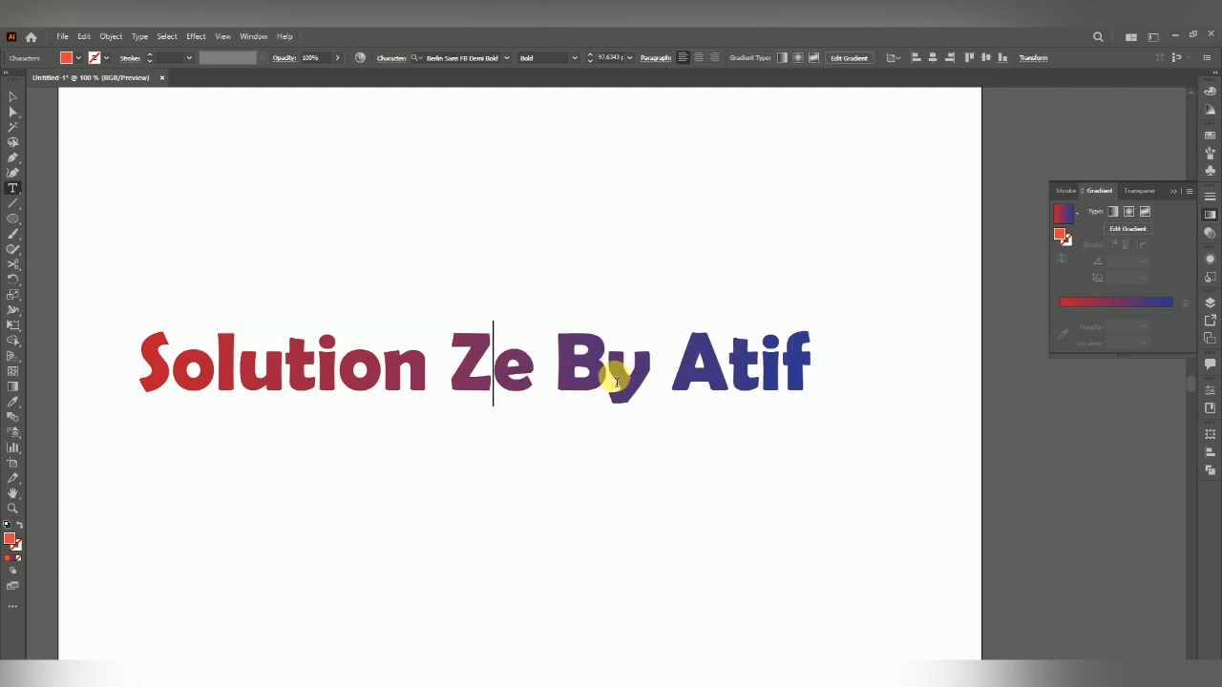
type("on")
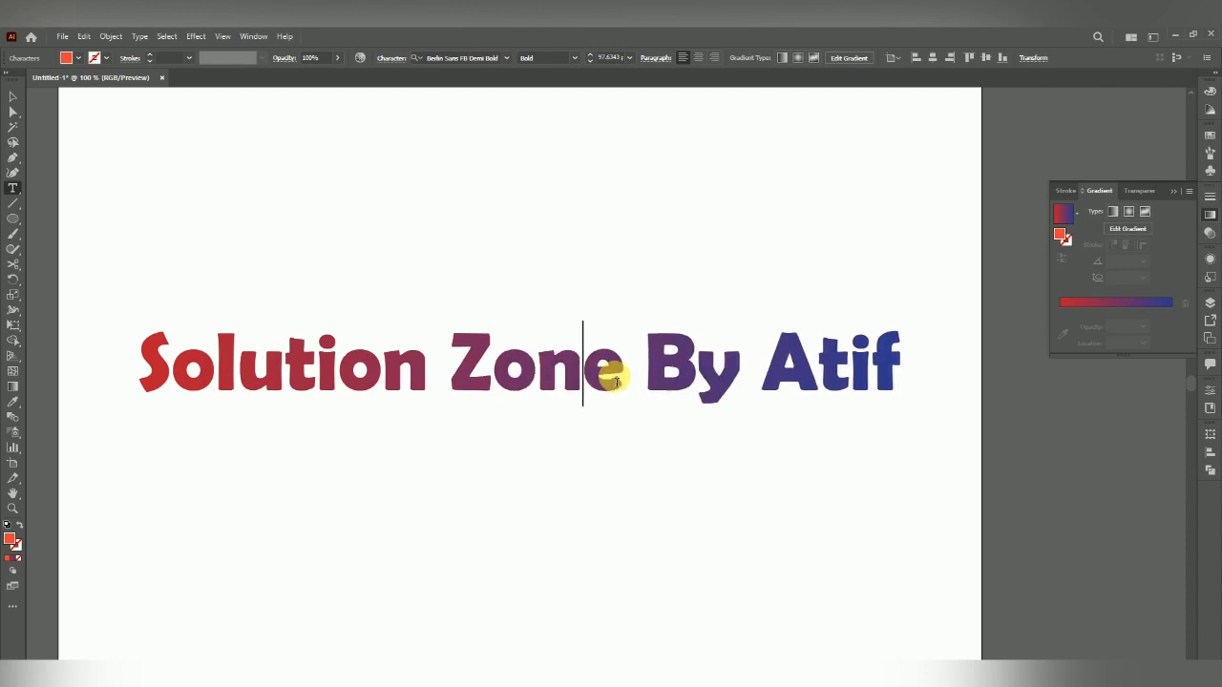
left_click(13, 97)
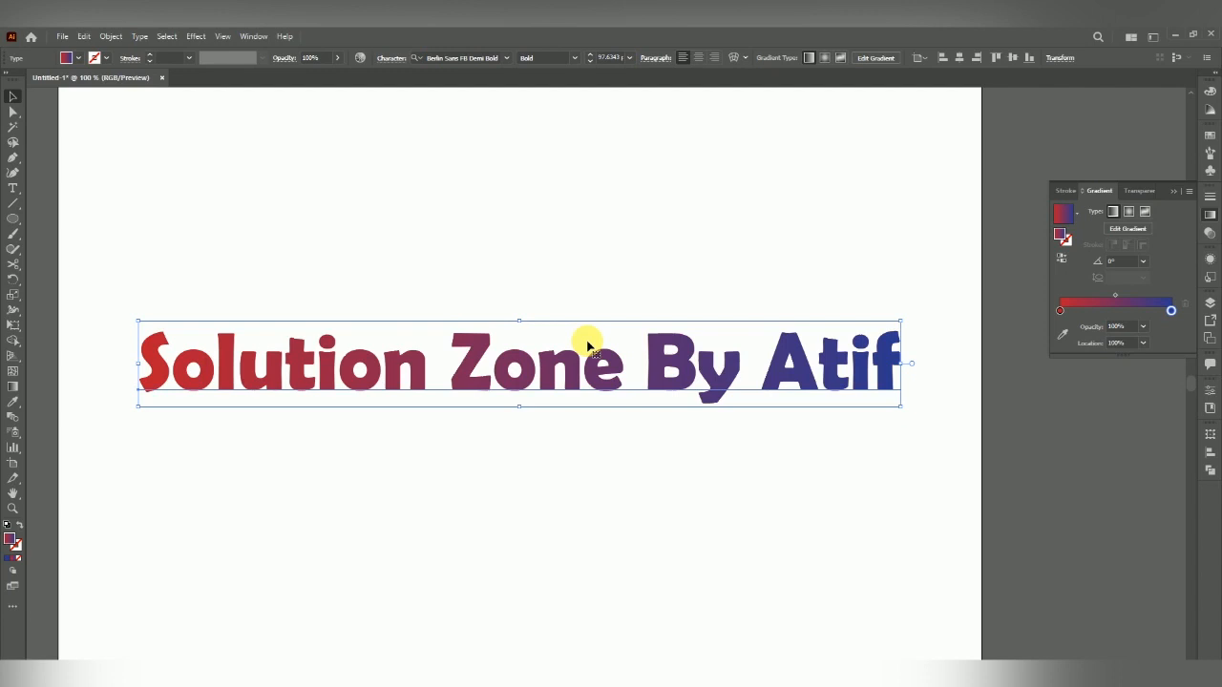
- Change the title's font to Anak Anak and move the title right to about the middle of the artboard
left_click(504, 59)
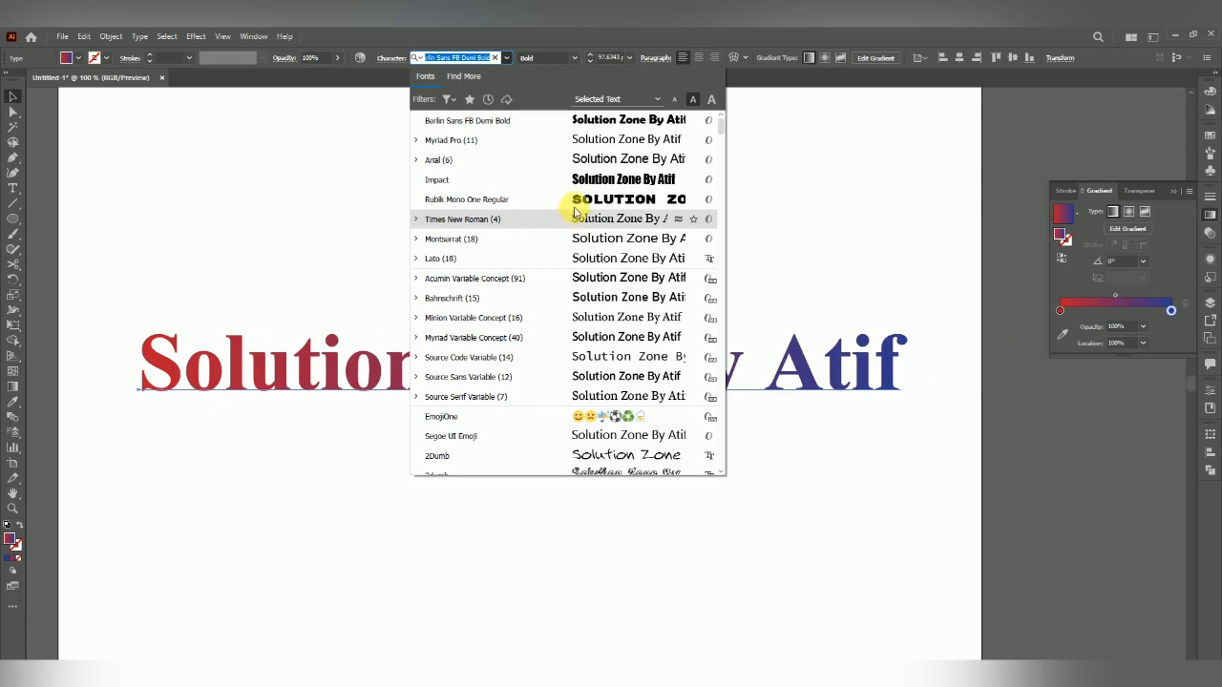
scroll(611, 274, "down", 5)
scroll(611, 274, "down", 5)
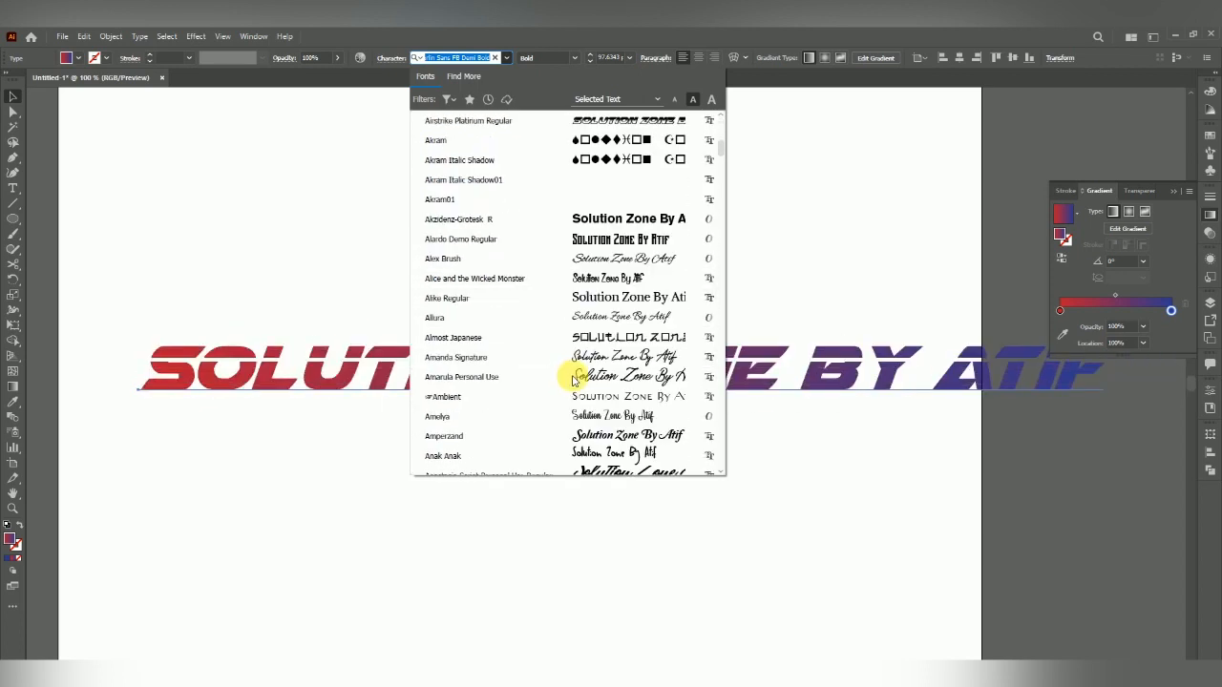
left_click(577, 455)
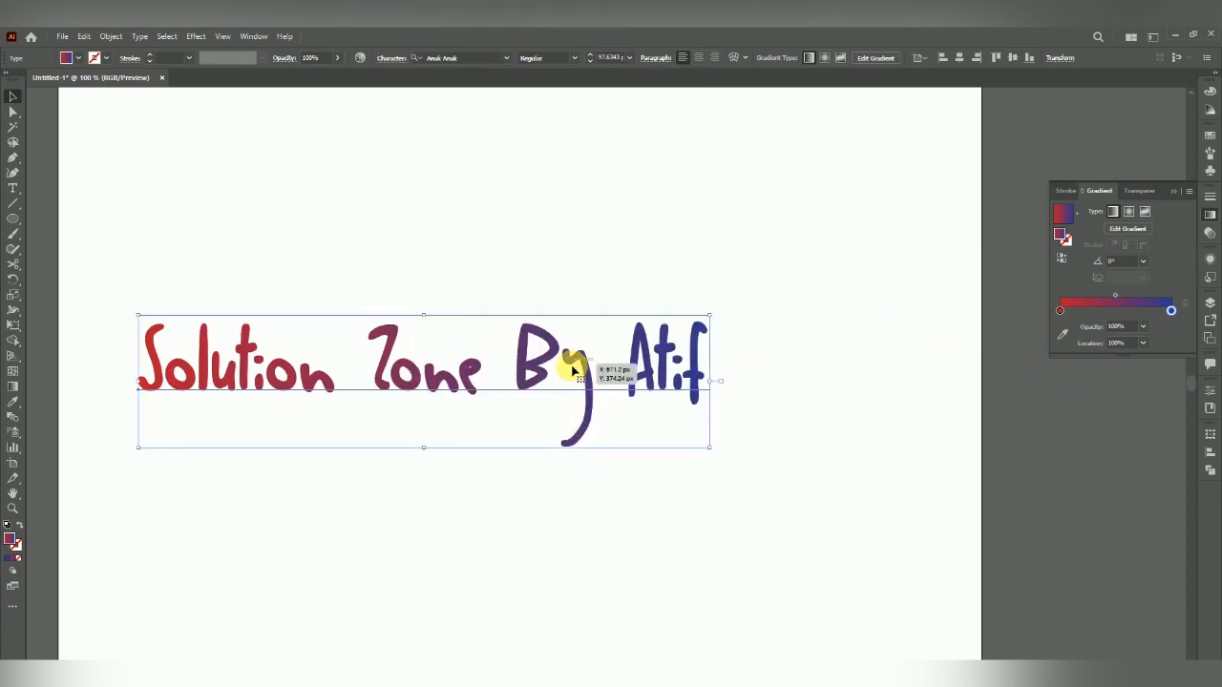
left_click_drag(572, 370, 656, 403)
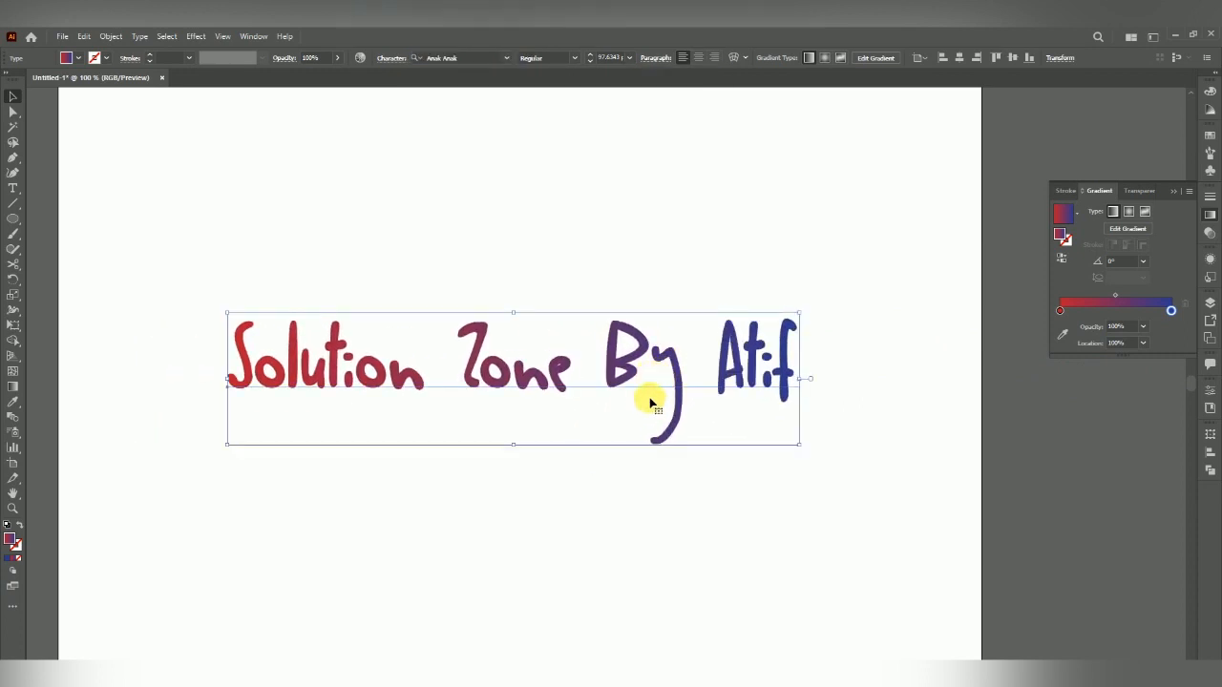